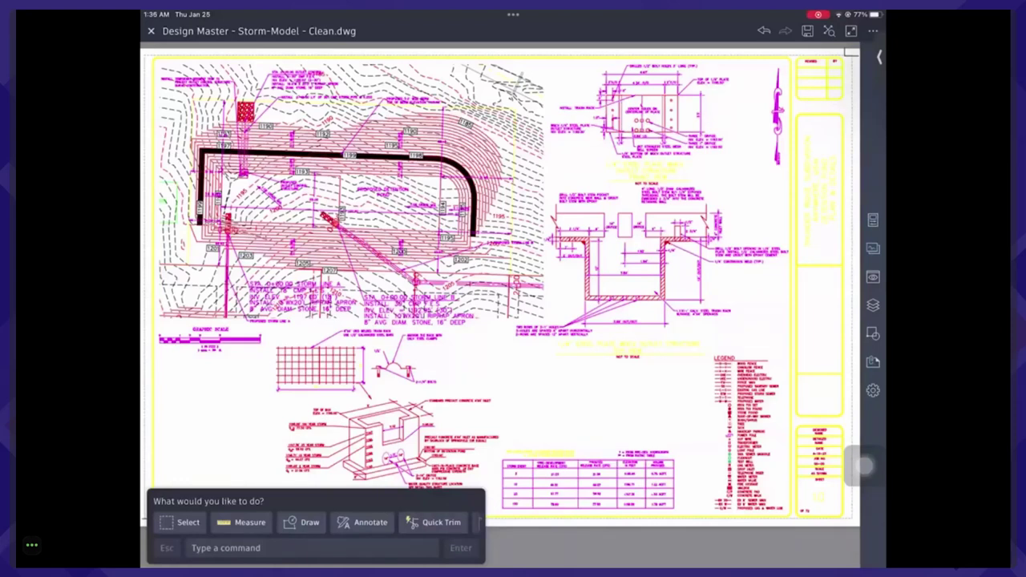
Start a markup import for the drawing's traces and scan the marked-up paper plan with the camera in manual capture mode.
click(873, 249)
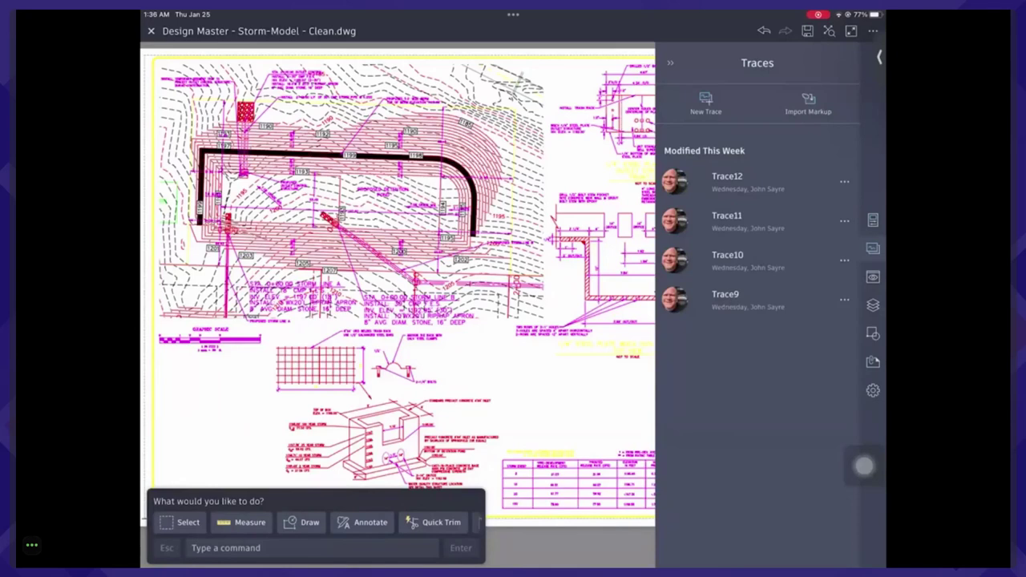
click(808, 104)
click(719, 174)
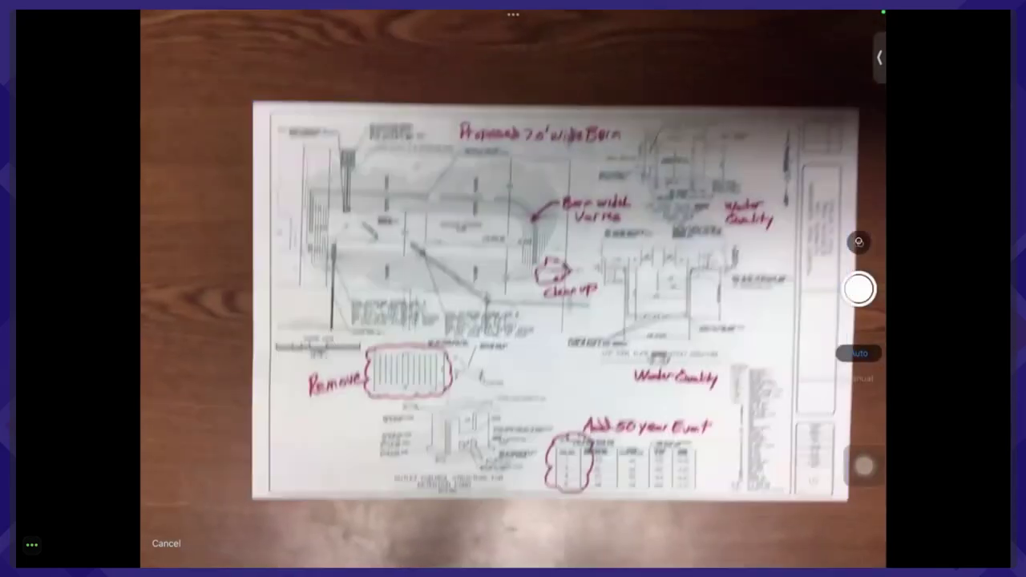
click(858, 378)
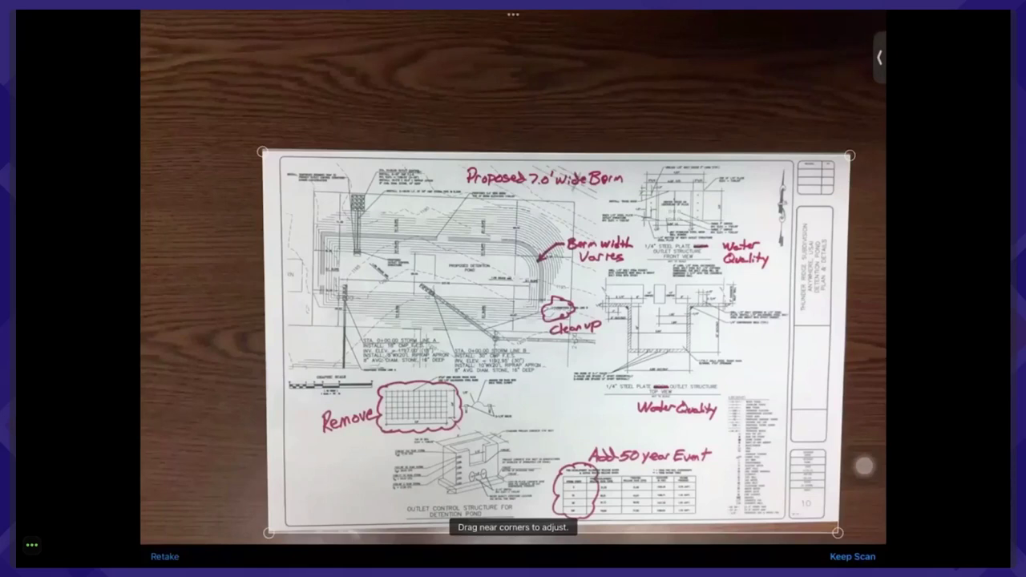
Fit the scan's lower corners to the paper sheet, then save it and accept its placement over the drawing.
drag(837, 532, 836, 521)
drag(269, 531, 269, 530)
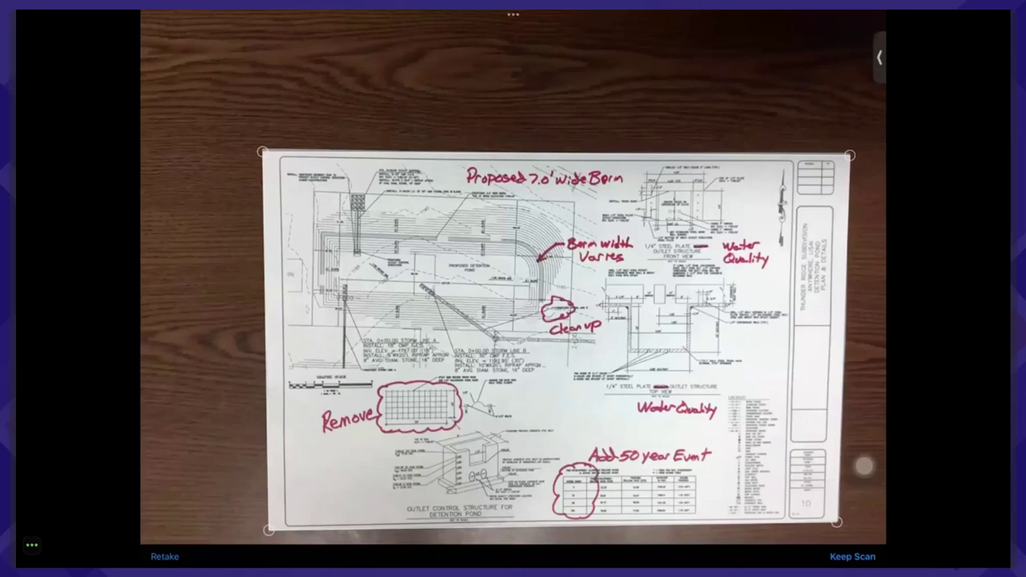
click(852, 556)
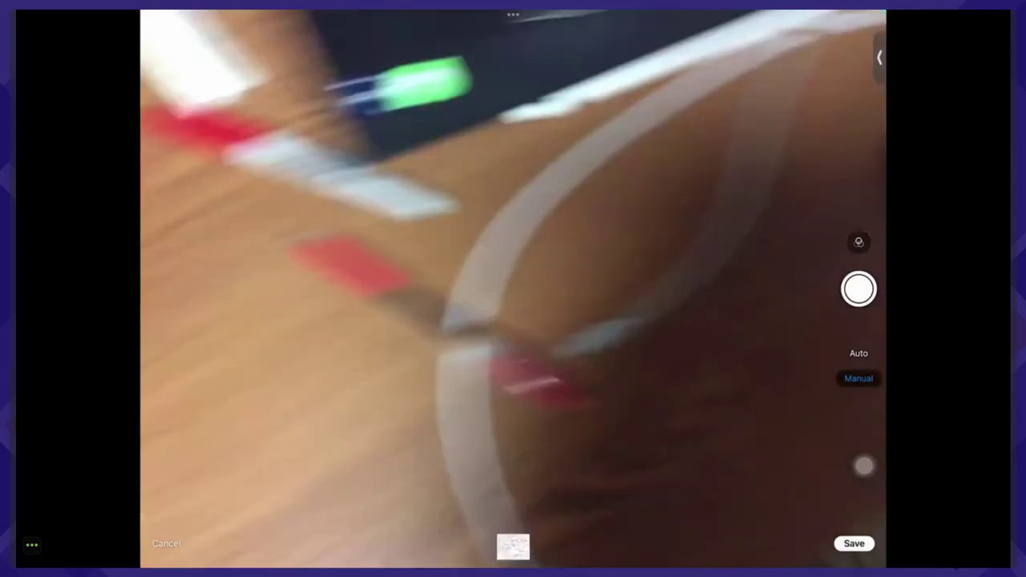
click(854, 544)
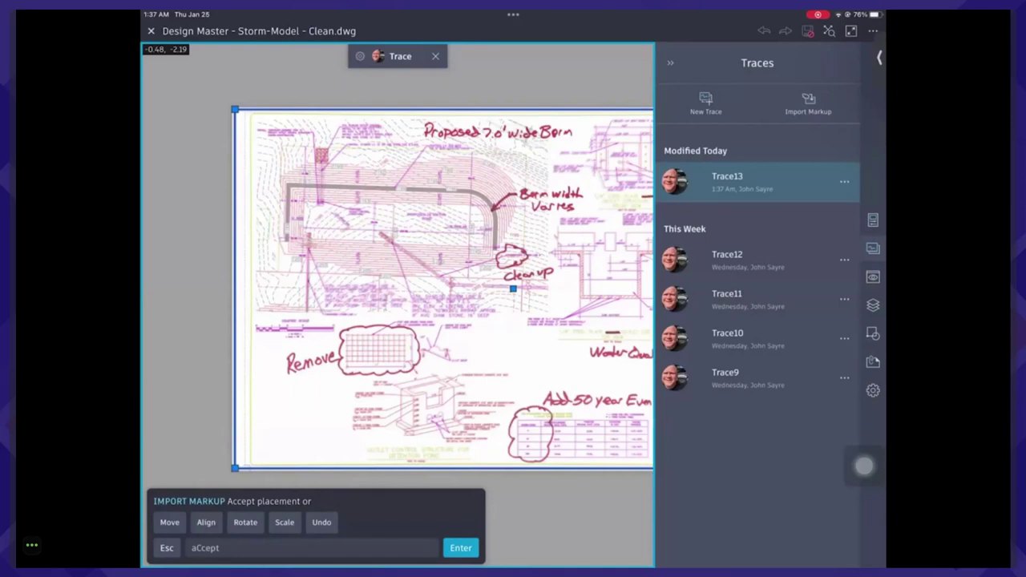
key(Return)
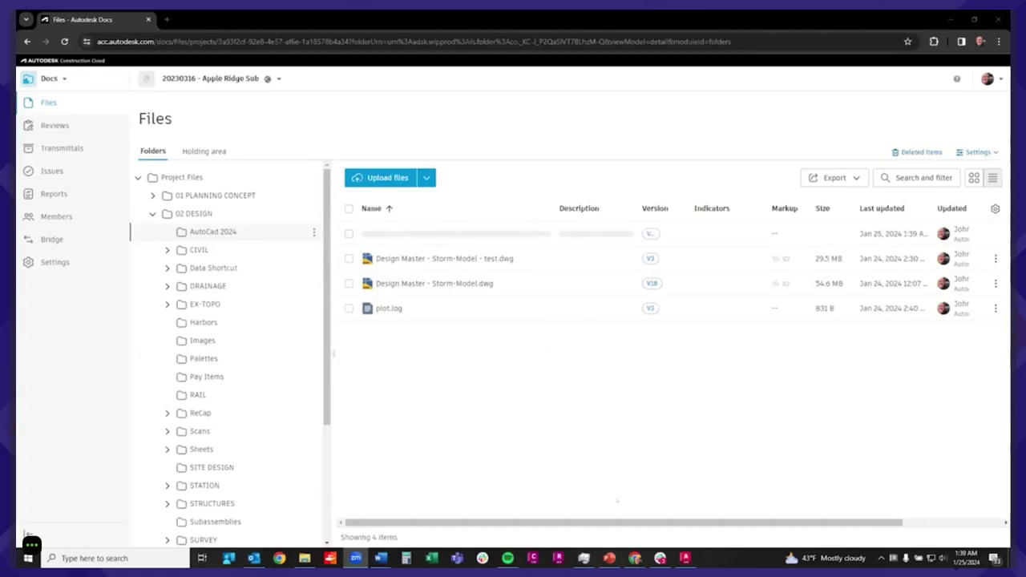
Switch to the AutoCAD web app, list the drawing's traces with the TRACE command and open Trace12.
mouse_move(634, 558)
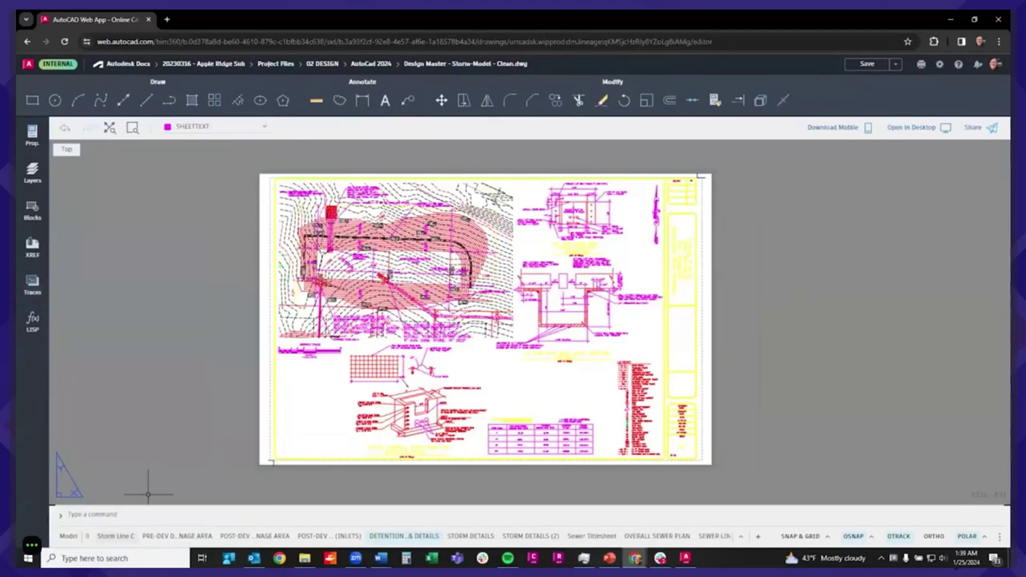
text(trace)
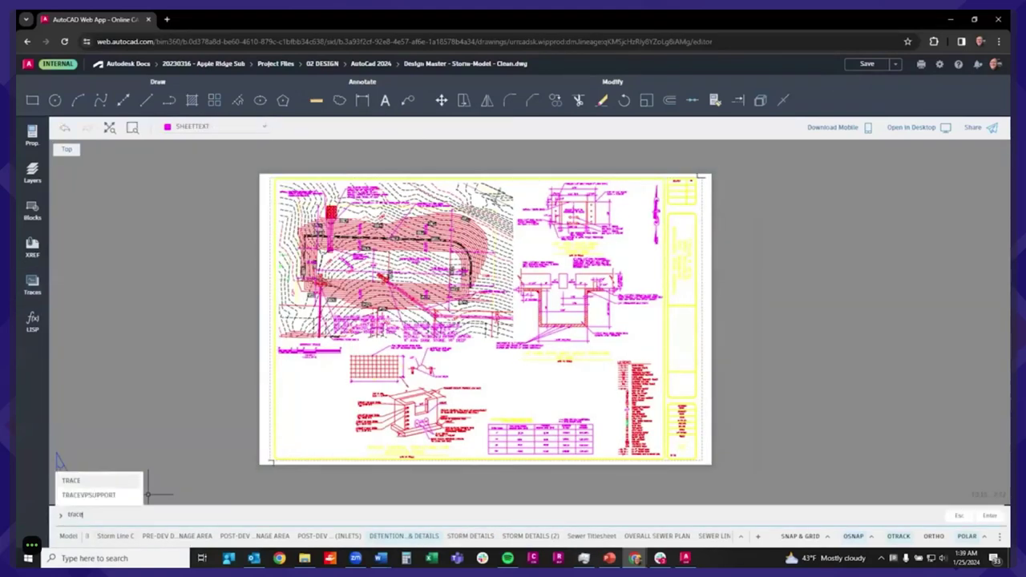
key(Return)
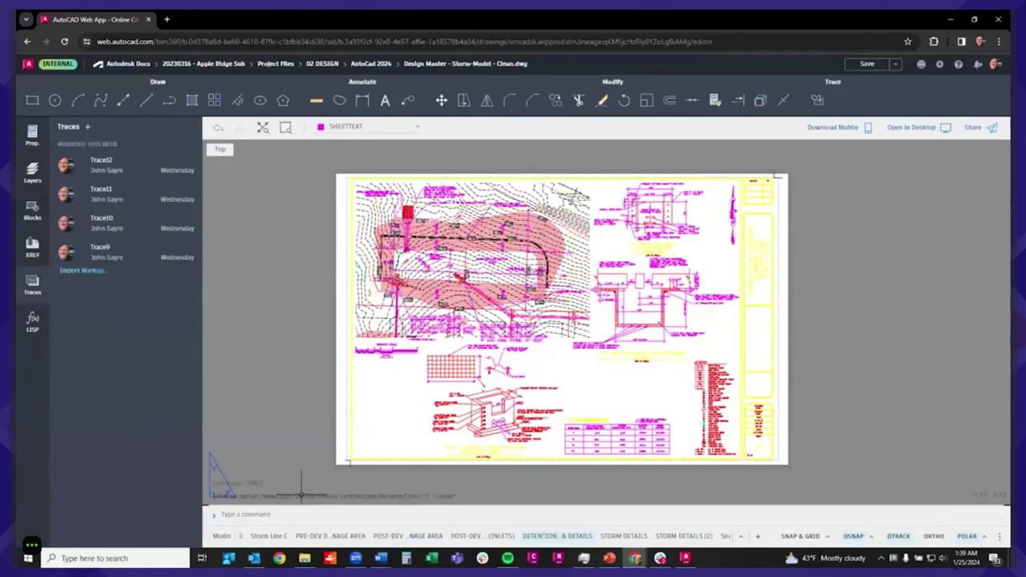
click(128, 165)
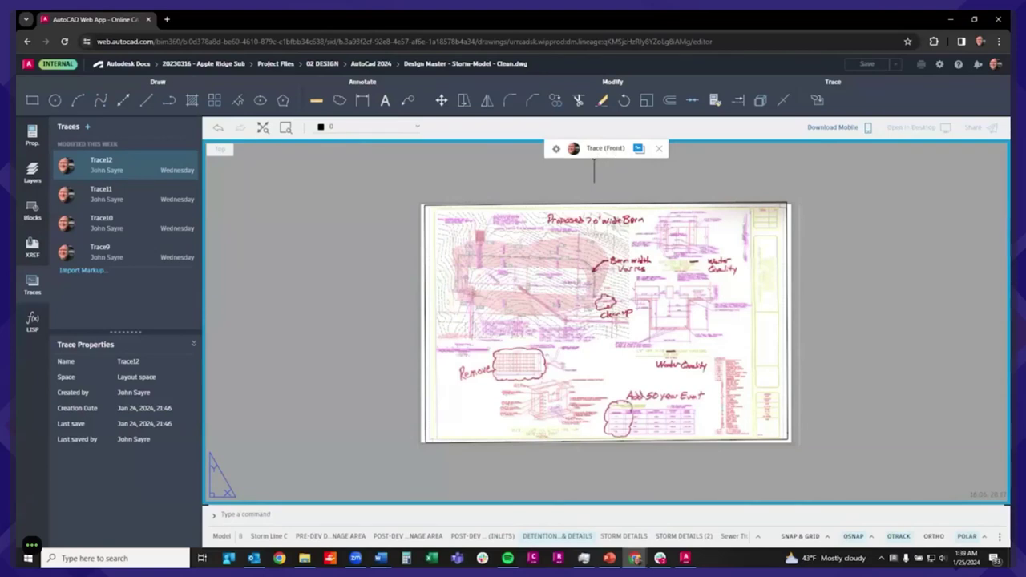
Bring the drawing in front of Trace12 and examine the handwritten markups across the sheet.
click(638, 149)
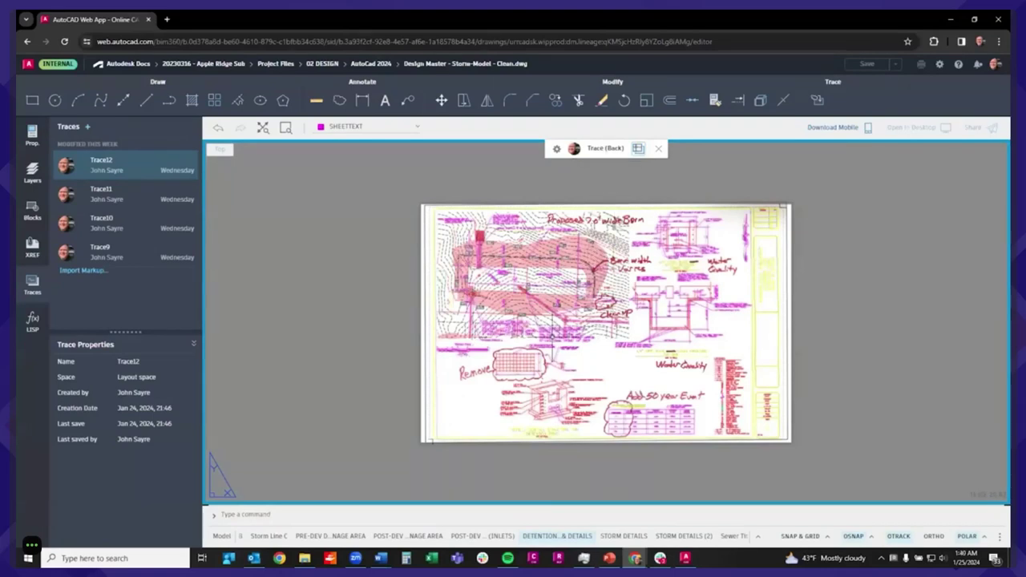
scroll(482, 392, up, 1)
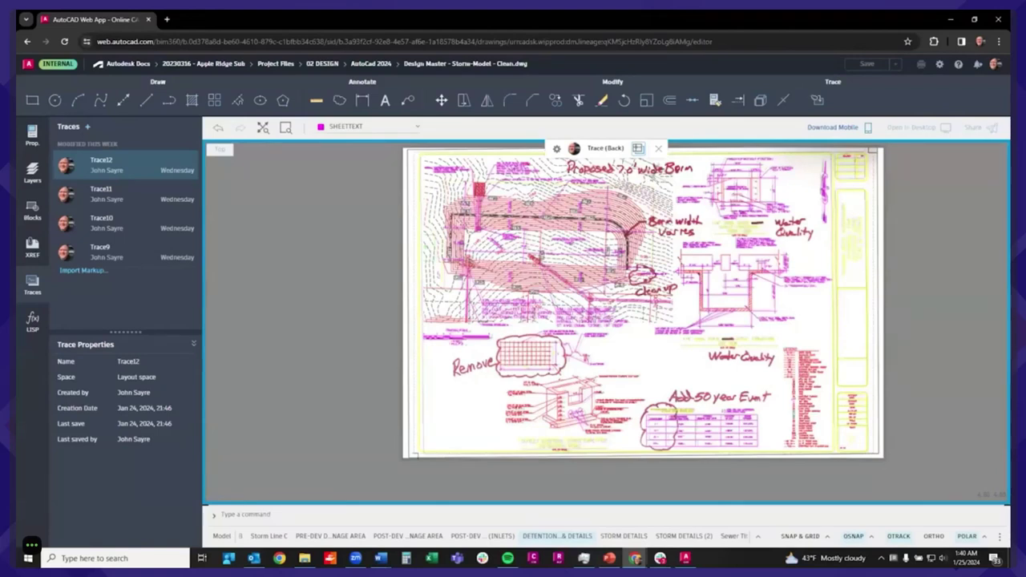
scroll(482, 387, up, 2)
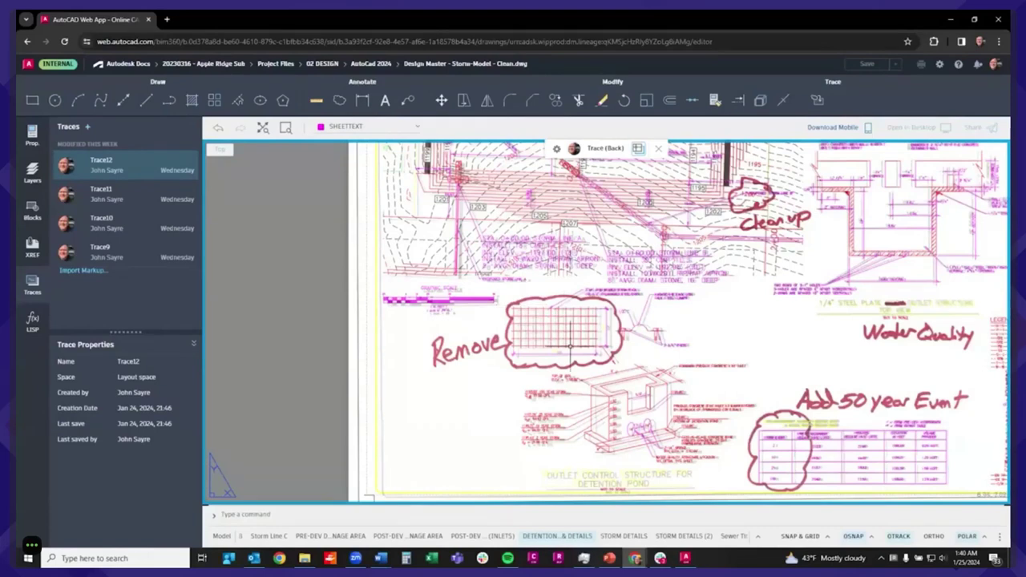
scroll(569, 346, down, 2)
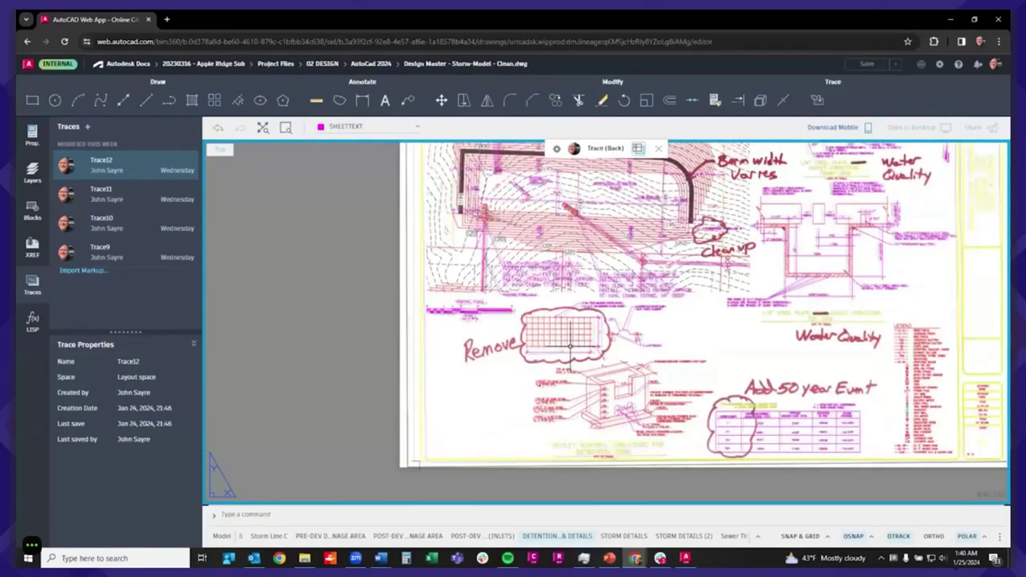
middle_drag(577, 403, 396, 403)
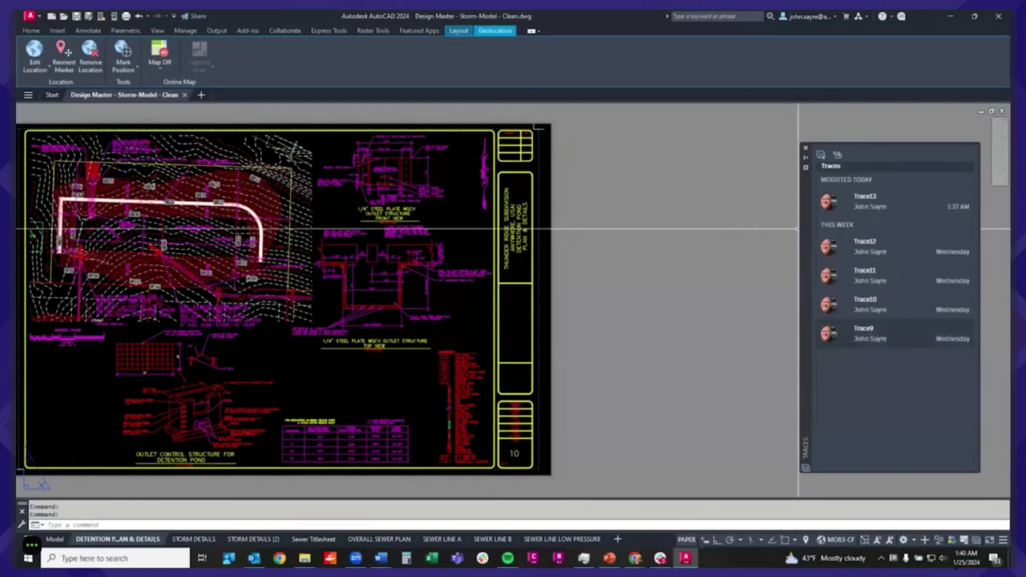
Switch to desktop AutoCAD, open Trace13 and close it again.
click(871, 206)
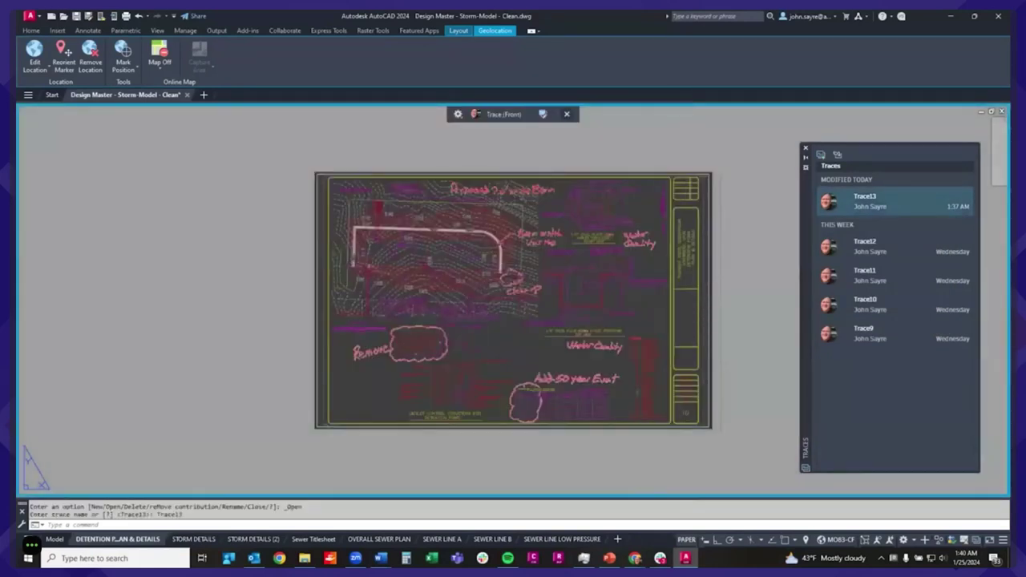
click(567, 114)
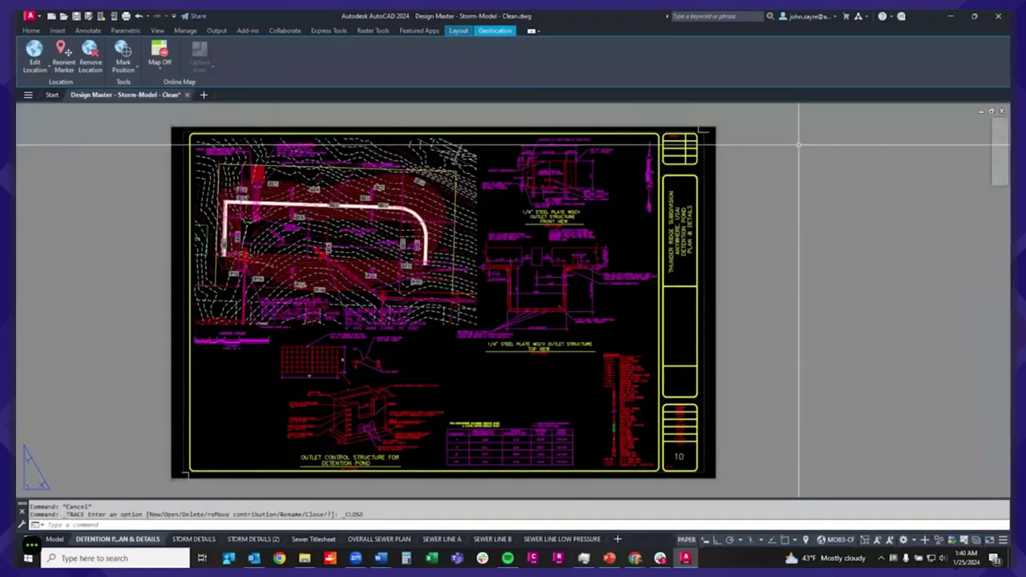
Show the Traces palette and open Trace13 over the detention plan and details layout.
click(30, 31)
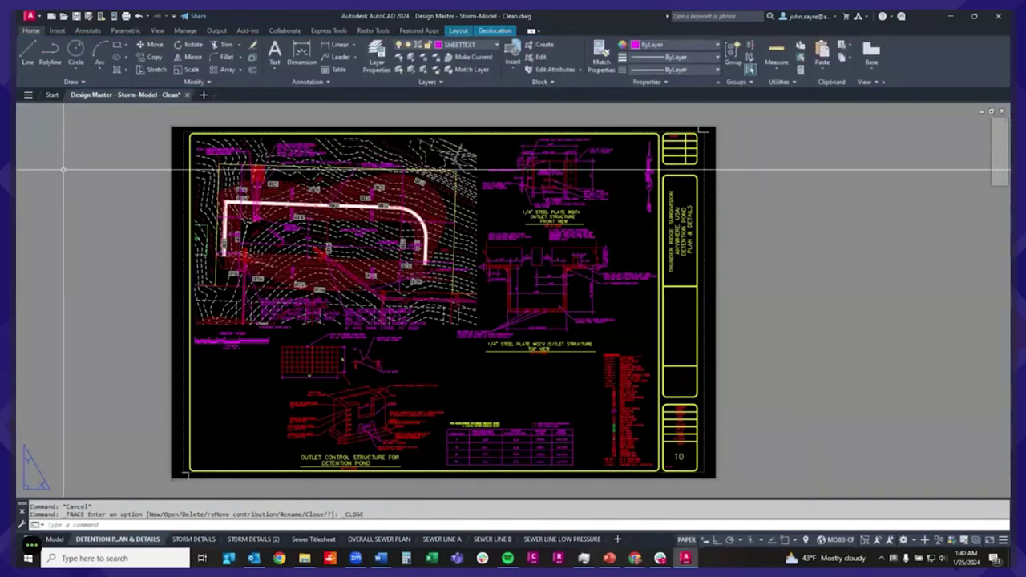
click(285, 31)
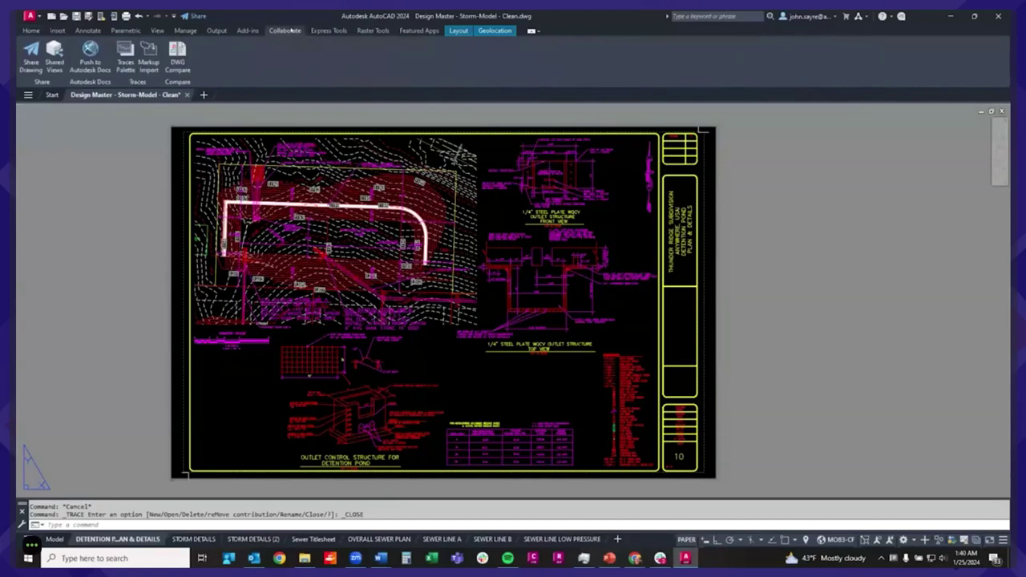
click(126, 63)
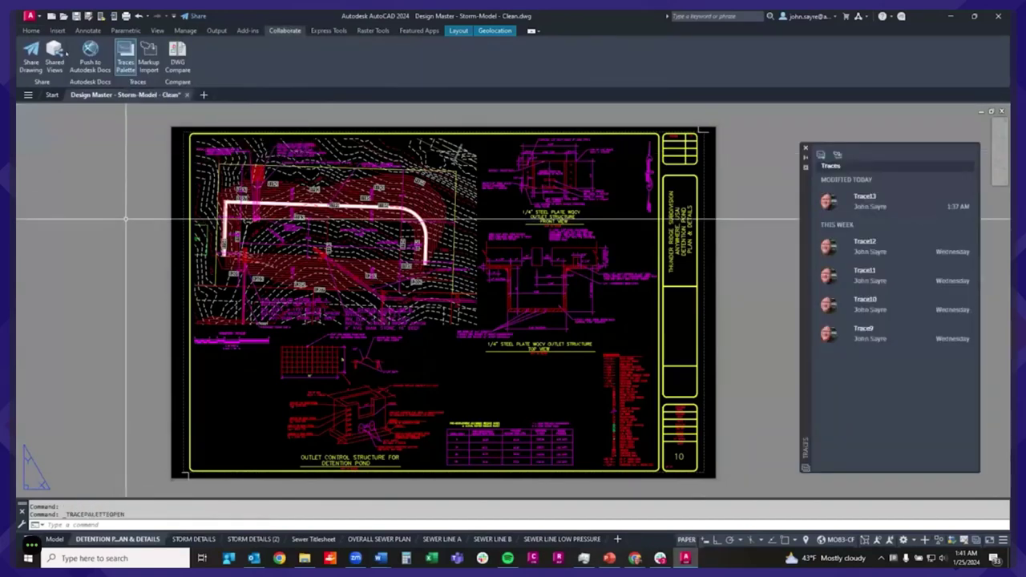
mouse_move(152, 96)
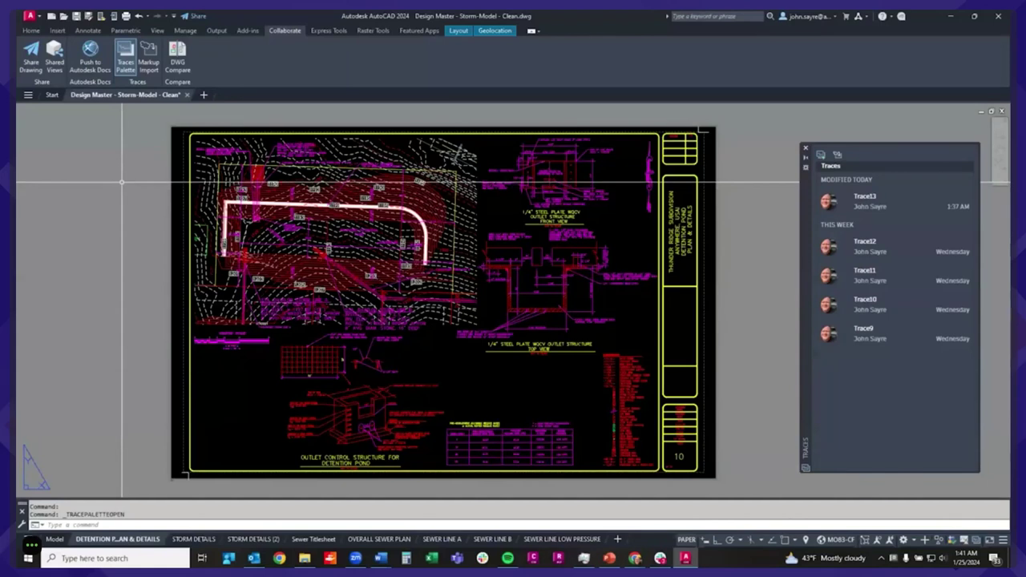
click(866, 201)
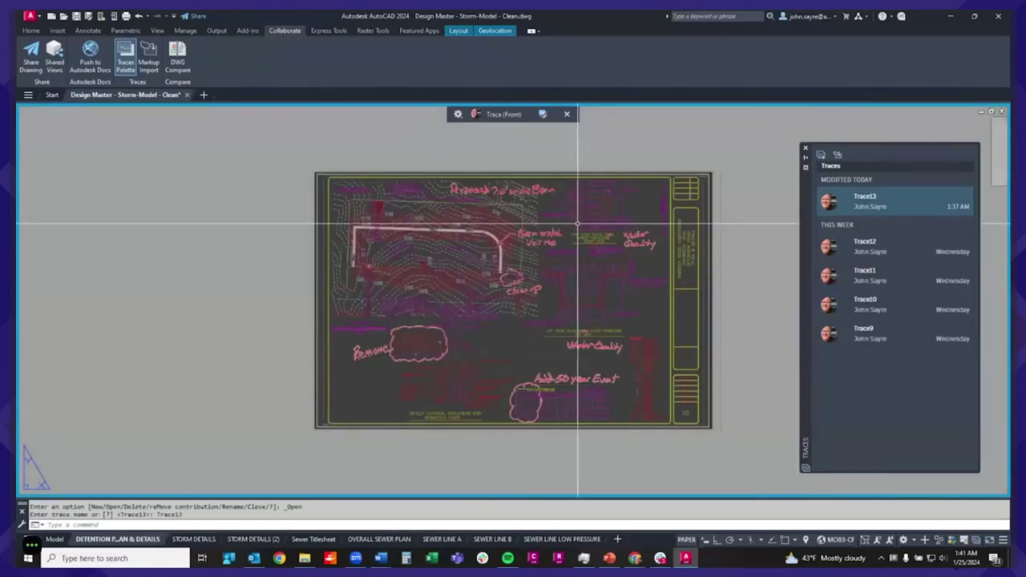
Bring the drawing in front of Trace13 and inspect the markups highlighted by Markup Assist.
scroll(515, 330, up, 2)
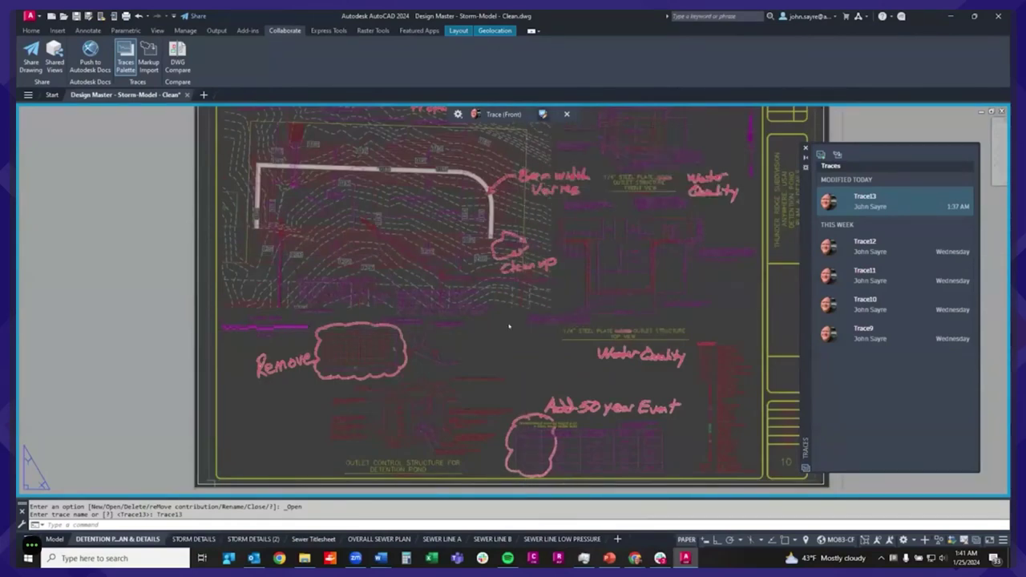
click(543, 114)
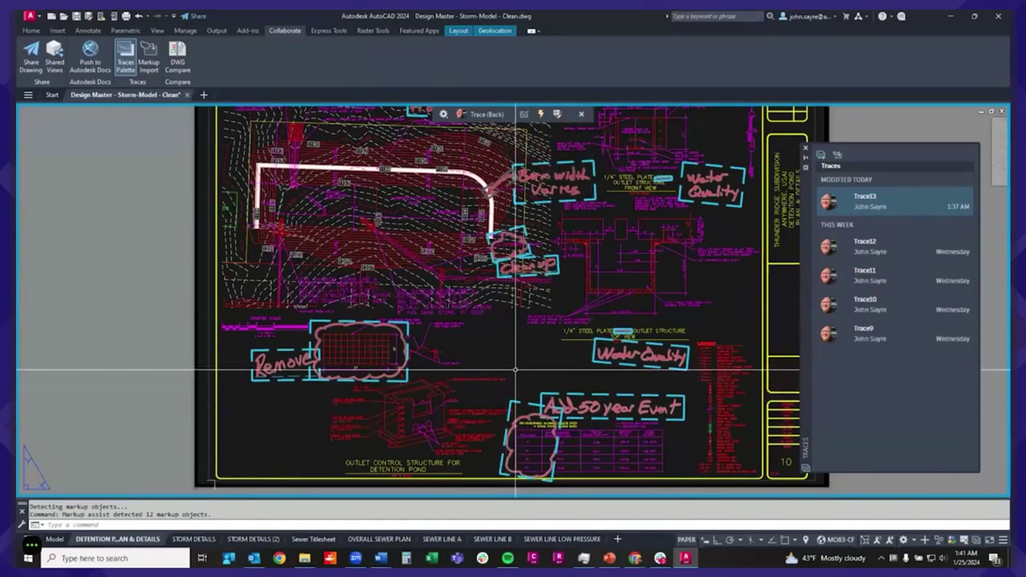
middle_drag(546, 351, 514, 354)
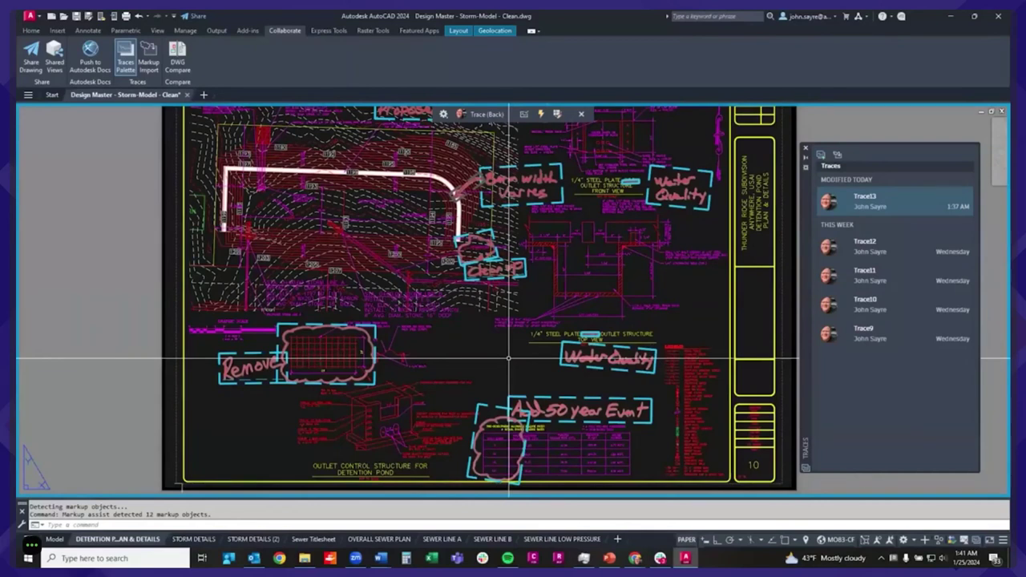
middle_drag(506, 349, 545, 331)
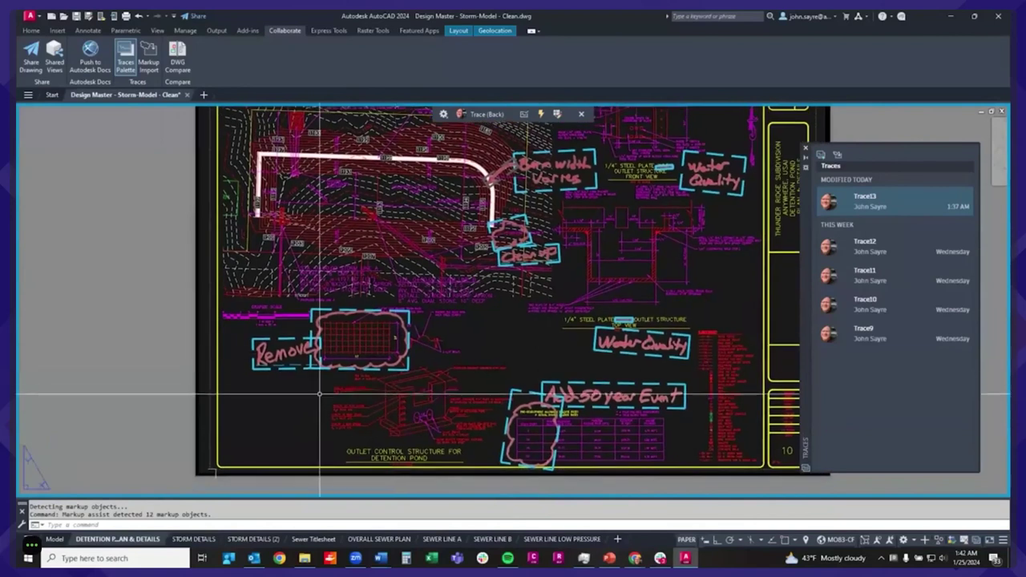
Erase the welded trash rack grid with its dimensions inside the markup cloud and fade the handwritten Remove note.
scroll(289, 386, up, 5)
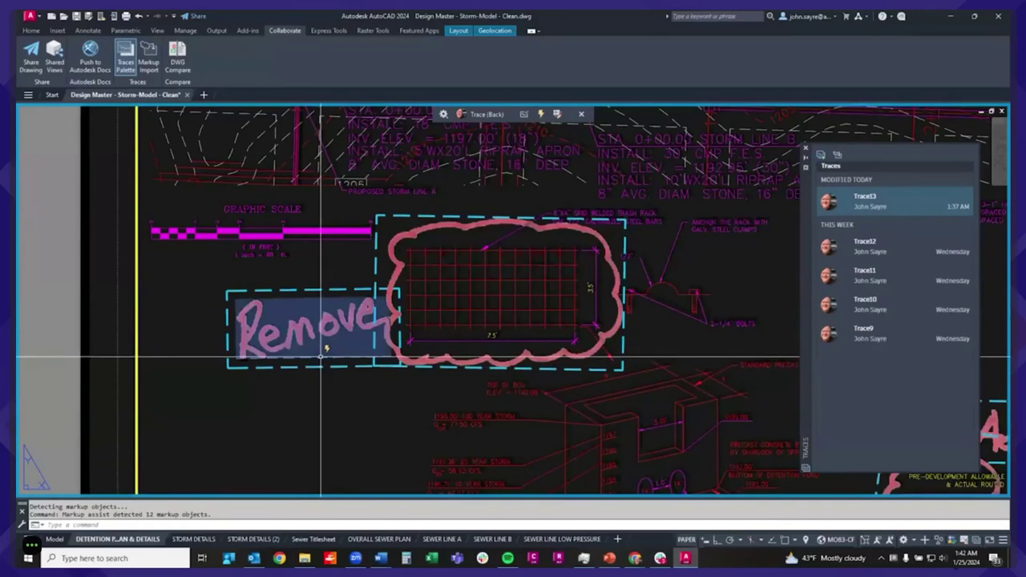
key(Delete)
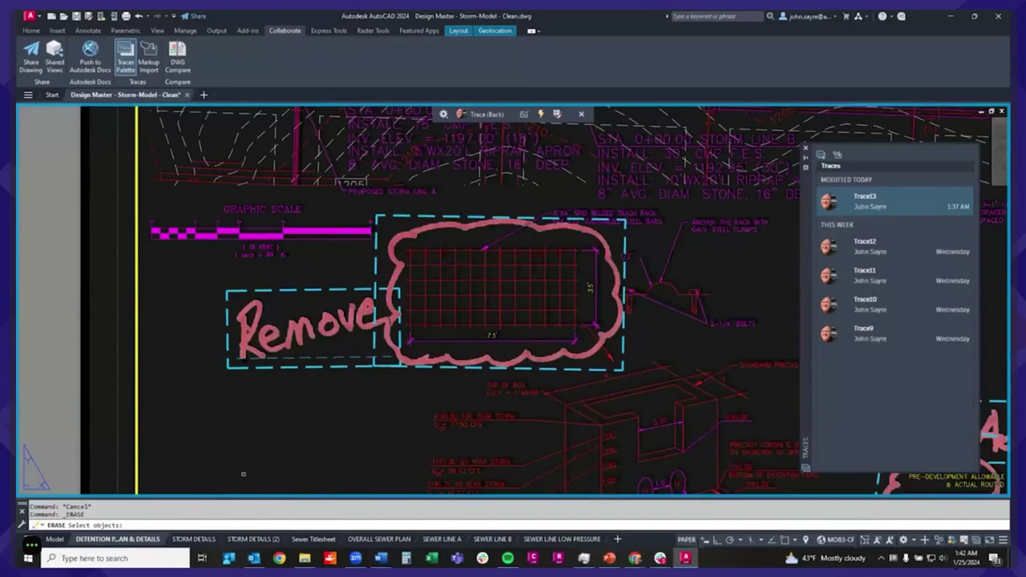
click(394, 373)
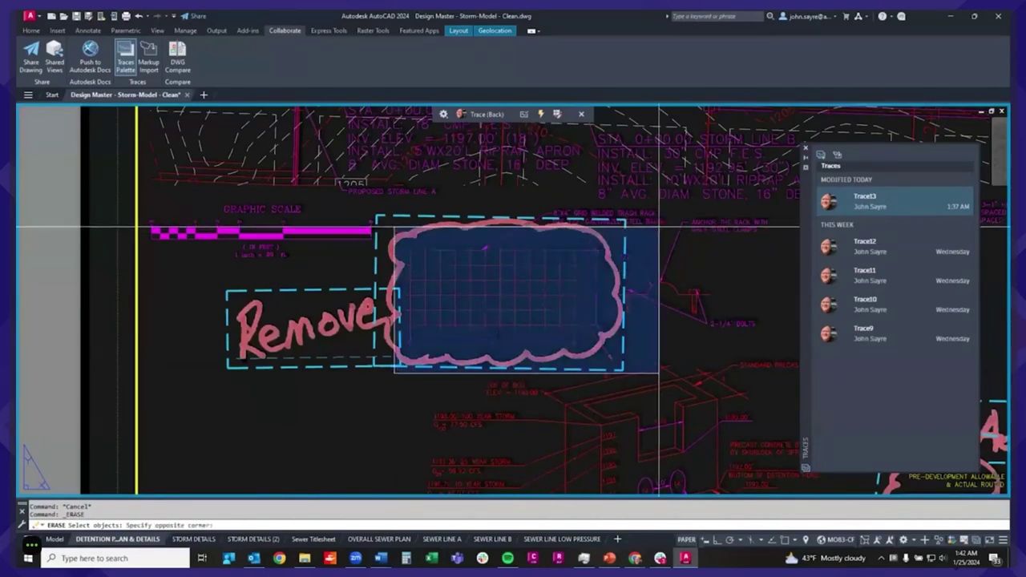
click(659, 227)
key(Return)
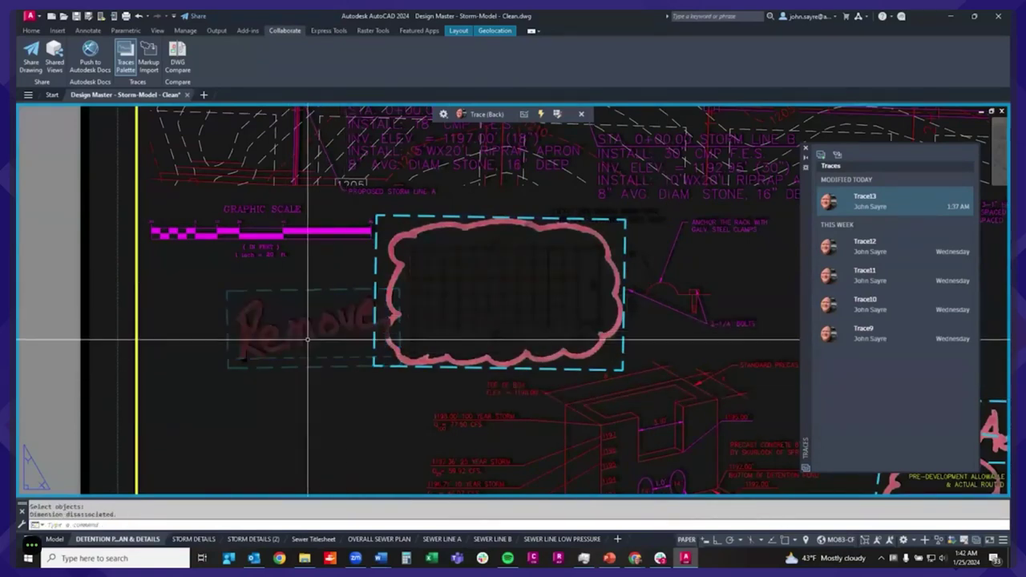
Check the Remove note's Markup Assist options without changing it, and fade the cloud markup around the erased grid.
key(Delete)
key(Escape)
click(320, 367)
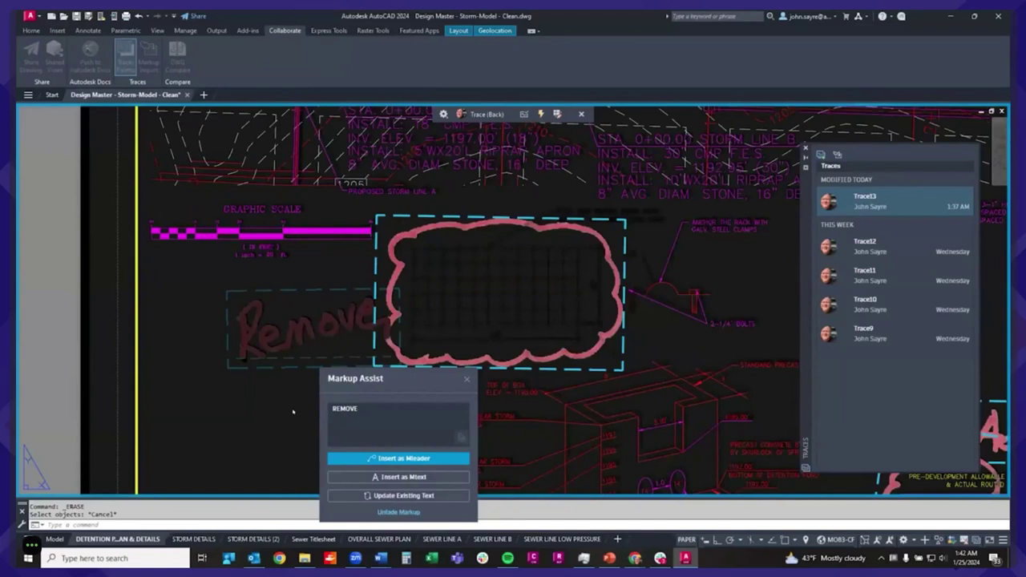
key(Escape)
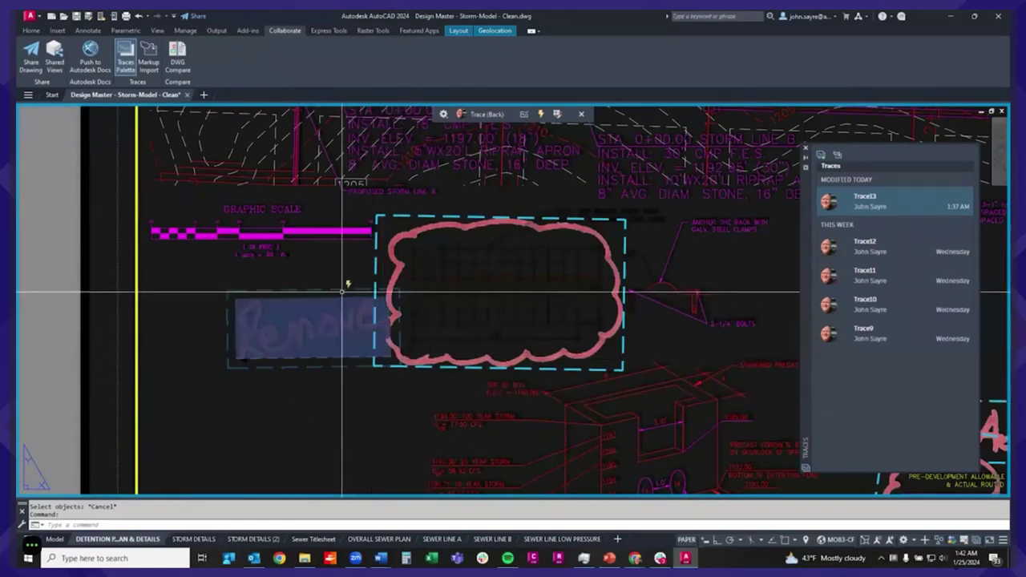
click(576, 367)
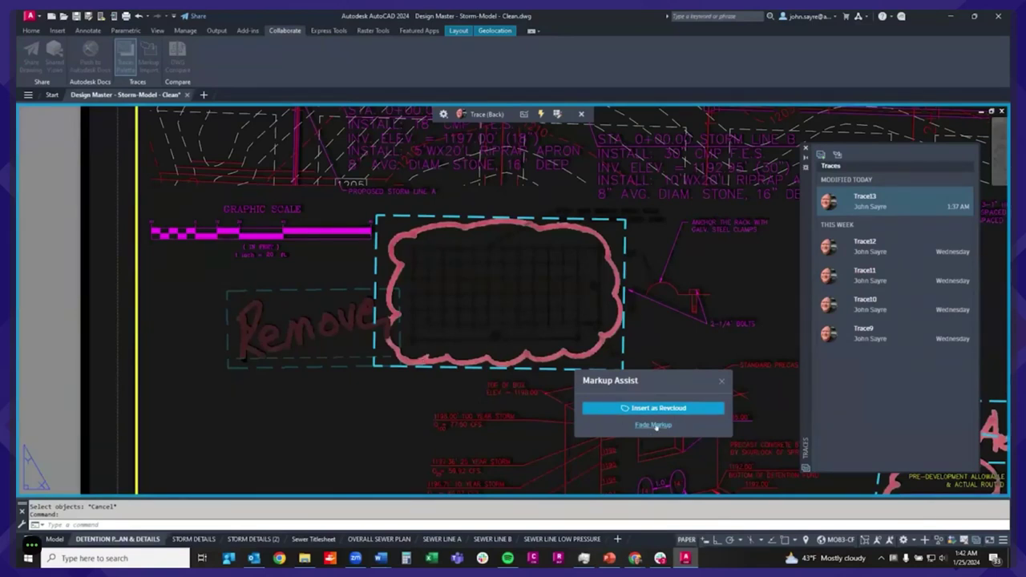
click(618, 428)
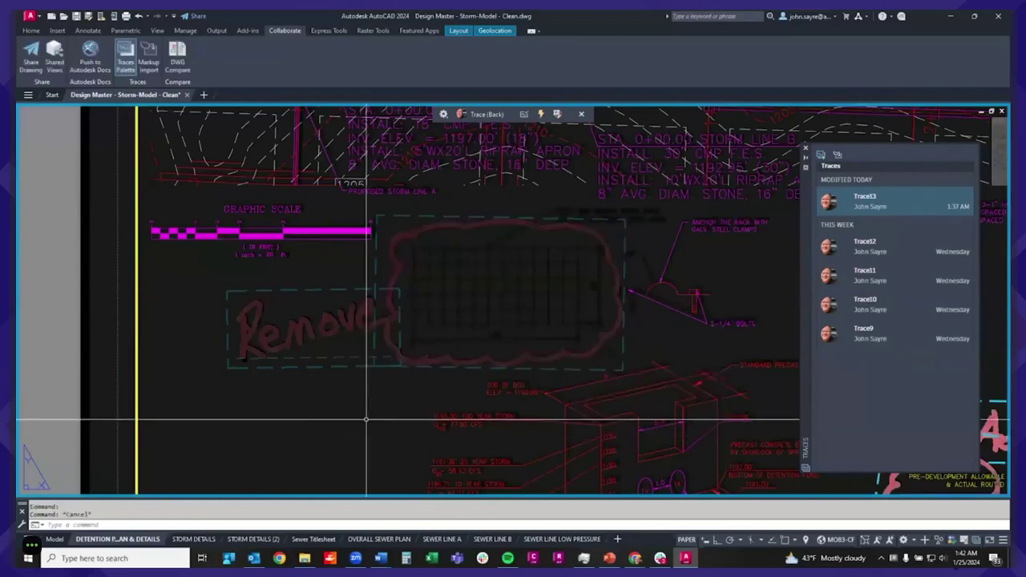
Correct the recognised berm note to PROPOSED 7.0' WIDE BERM and replace the drawing's existing berm width text with it.
scroll(397, 400, down, 3)
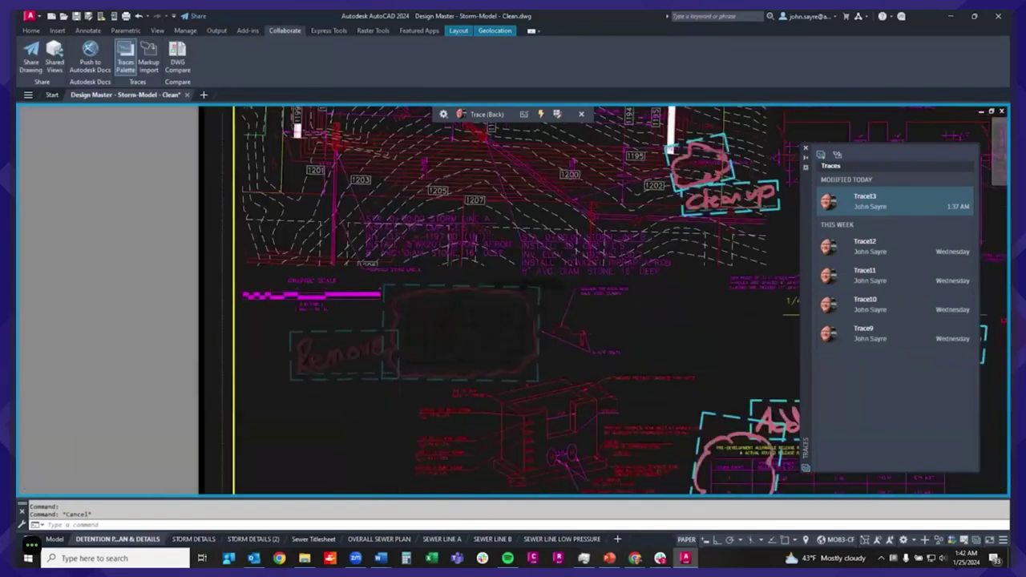
scroll(399, 376, down, 2)
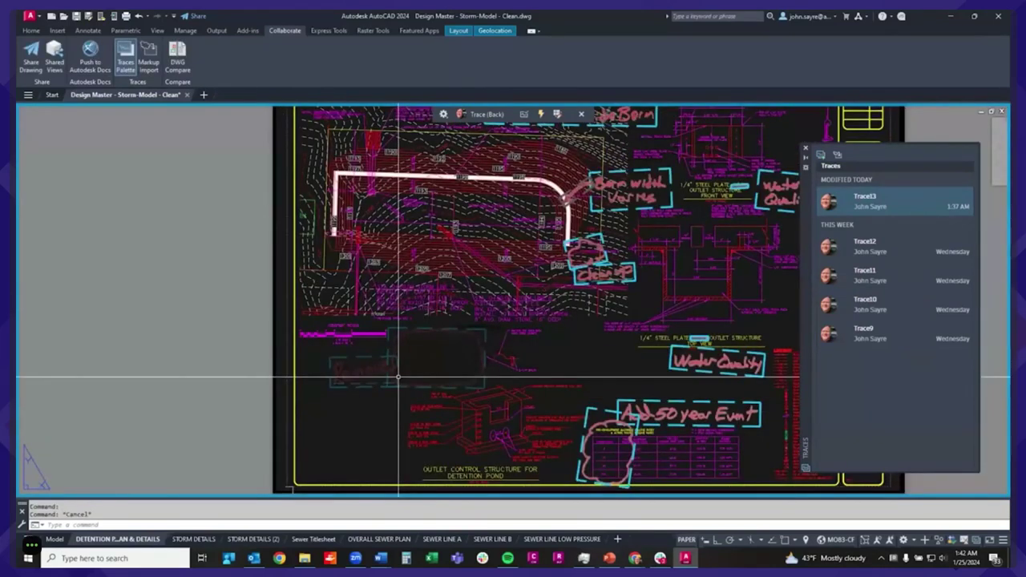
mouse_move(550, 378)
middle_down()
mouse_move(391, 357)
mouse_move(405, 387)
middle_up()
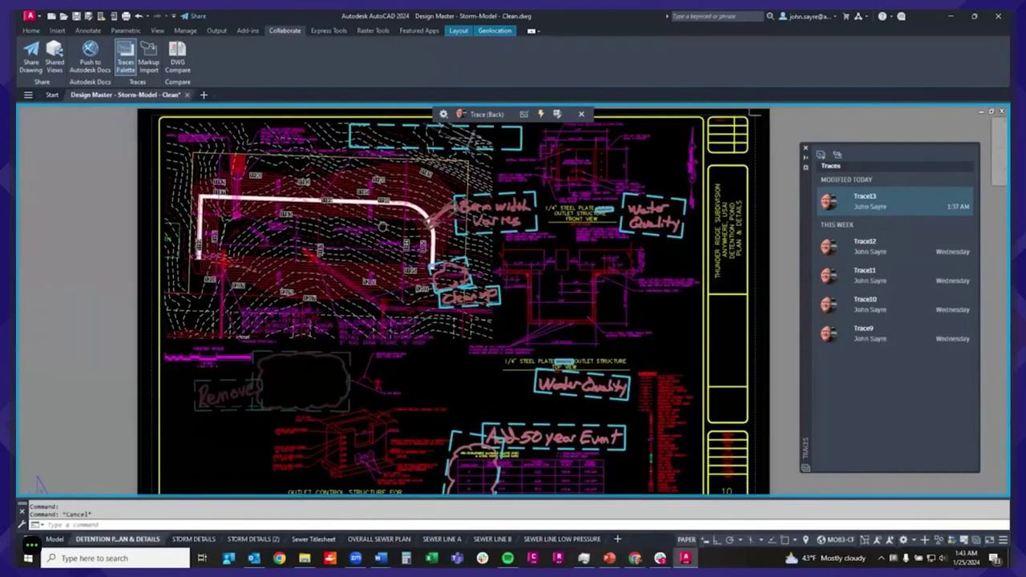
scroll(383, 227, up, 4)
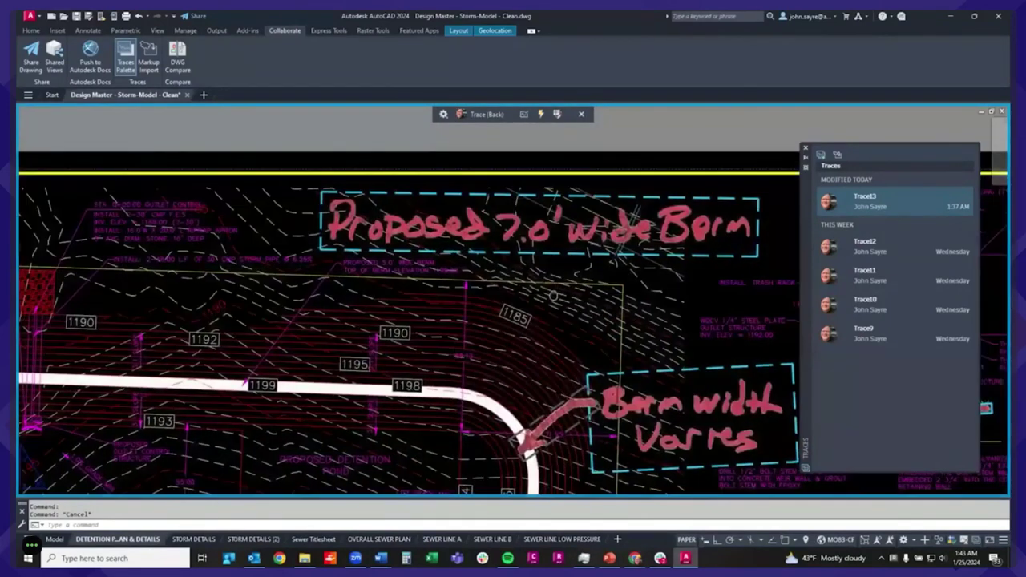
middle_drag(452, 262, 413, 255)
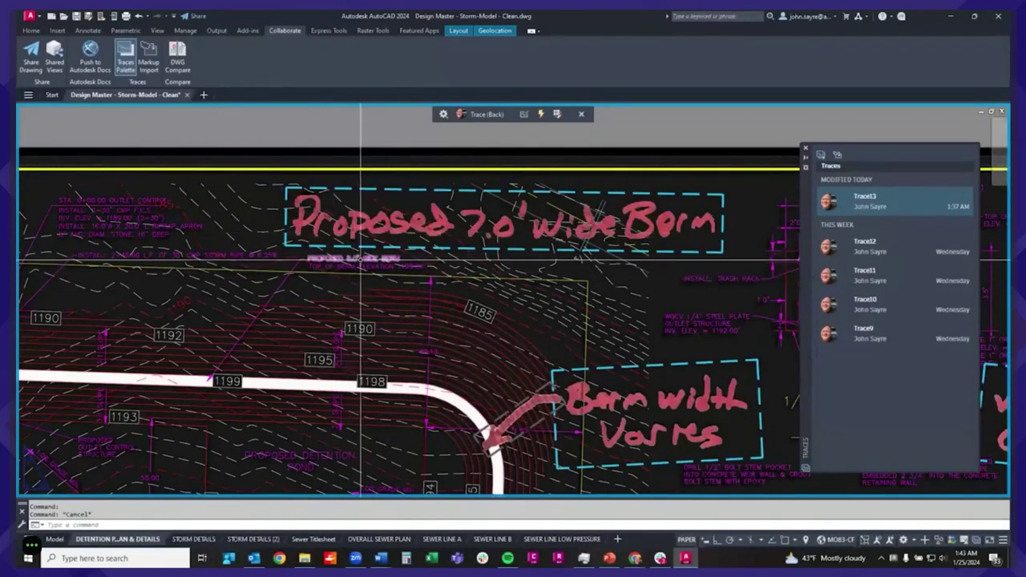
click(448, 309)
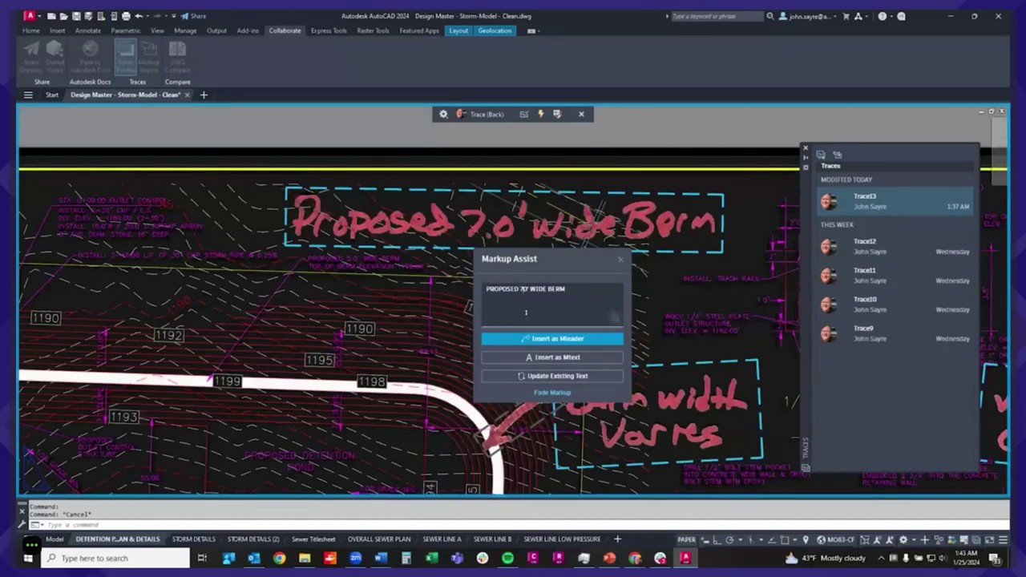
text(.)
click(549, 375)
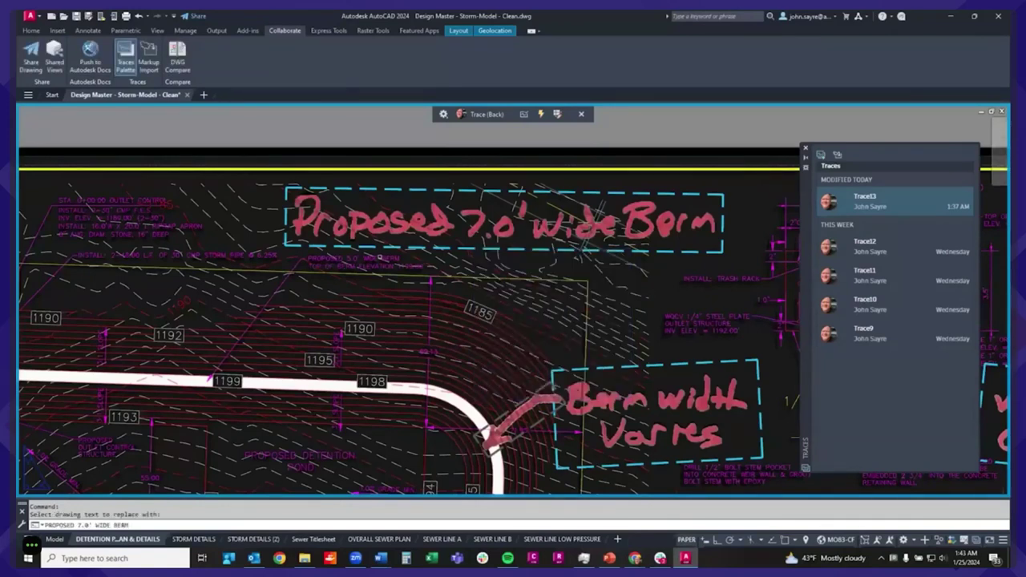
click(365, 257)
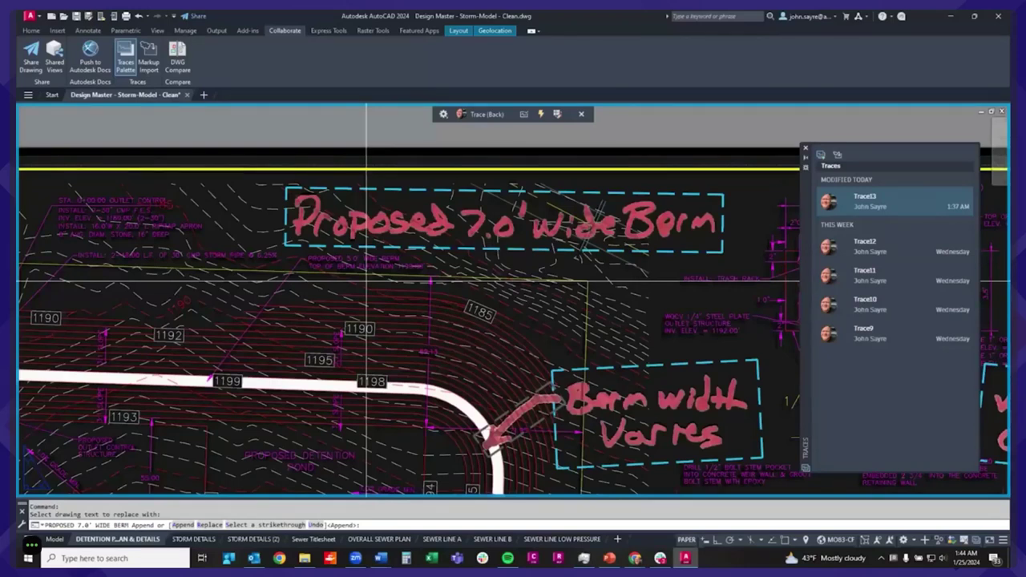
text(r)
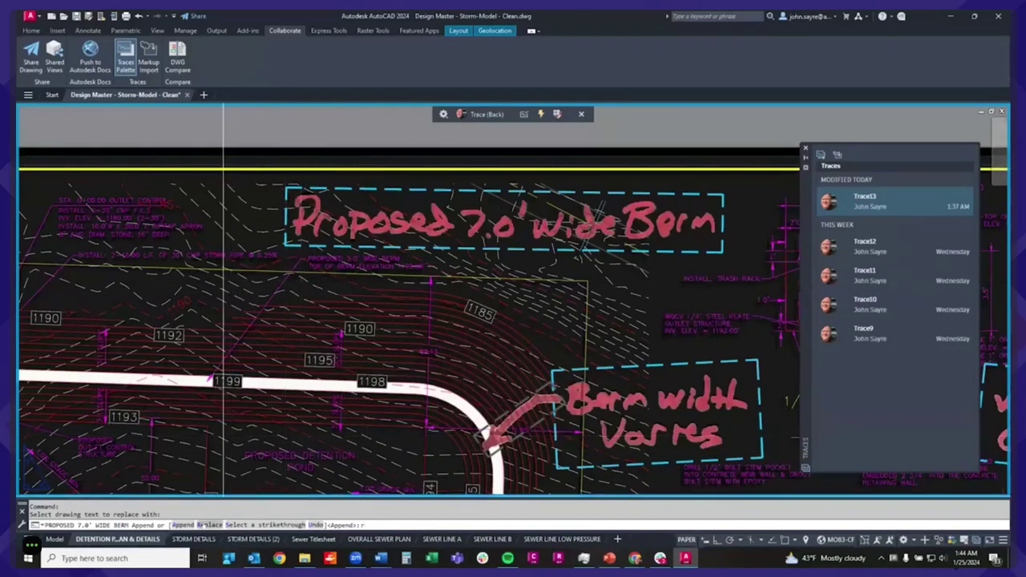
key(Return)
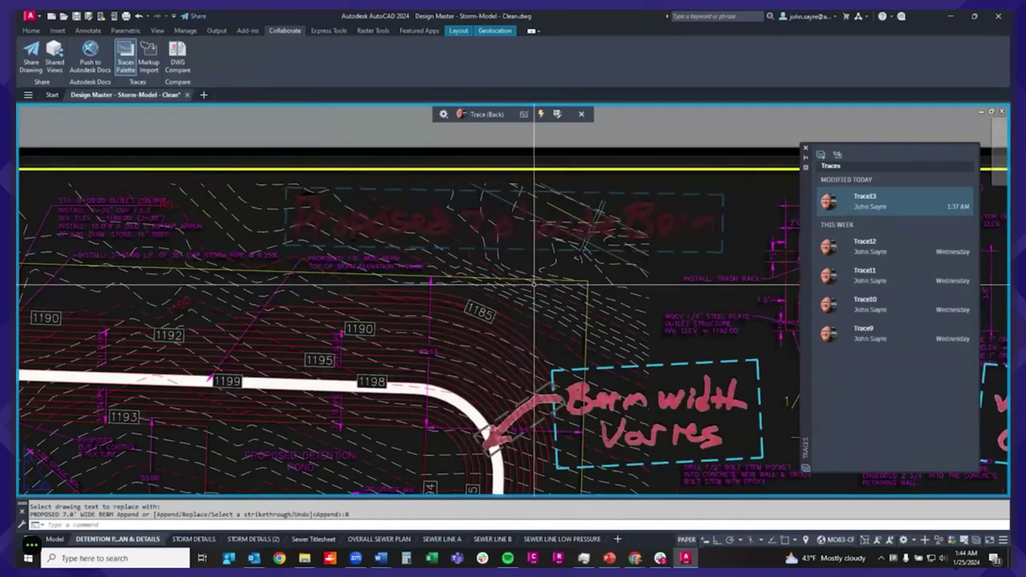
Insert the BERM WIDTH VARIES markup as a multileader, with its arrowhead near the berm's curved corner and its text over the handwritten note.
scroll(536, 282, down, 2)
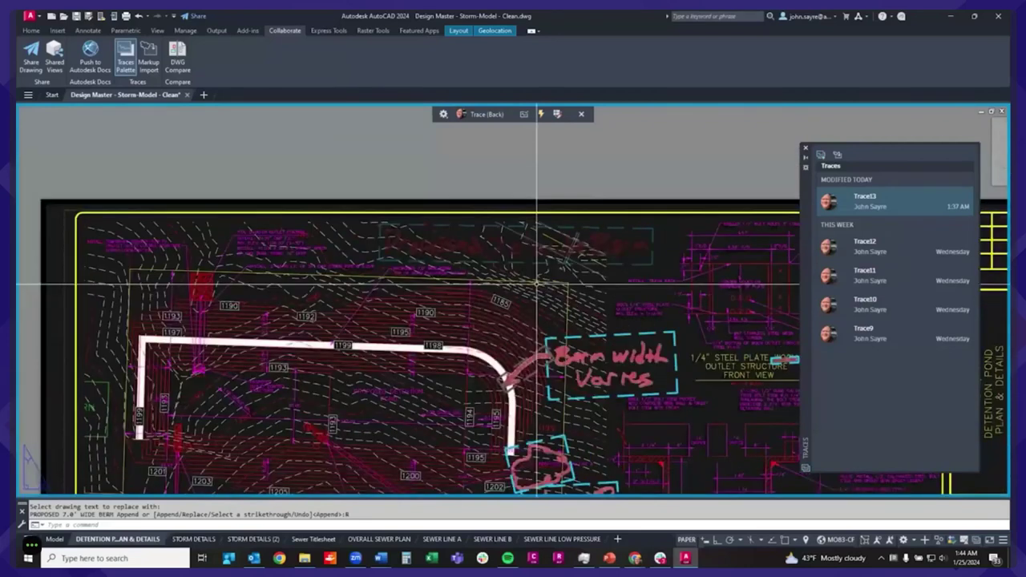
middle_drag(591, 284, 488, 211)
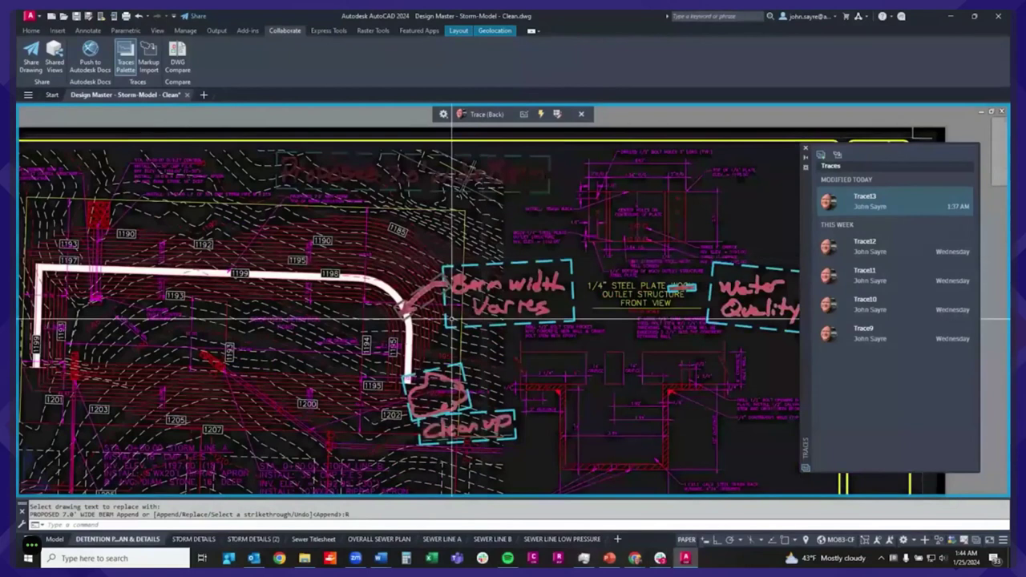
scroll(444, 317, up, 2)
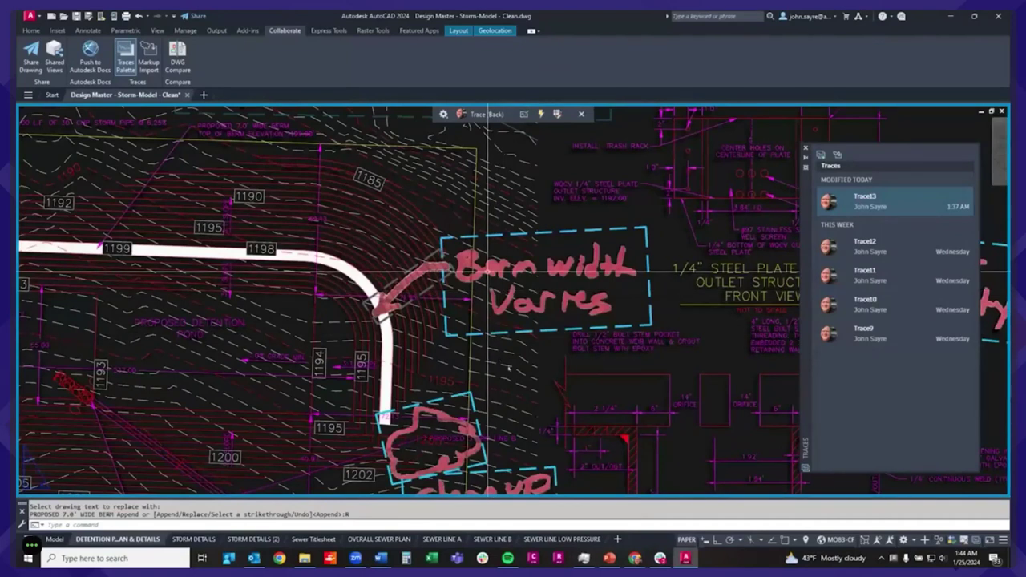
click(501, 330)
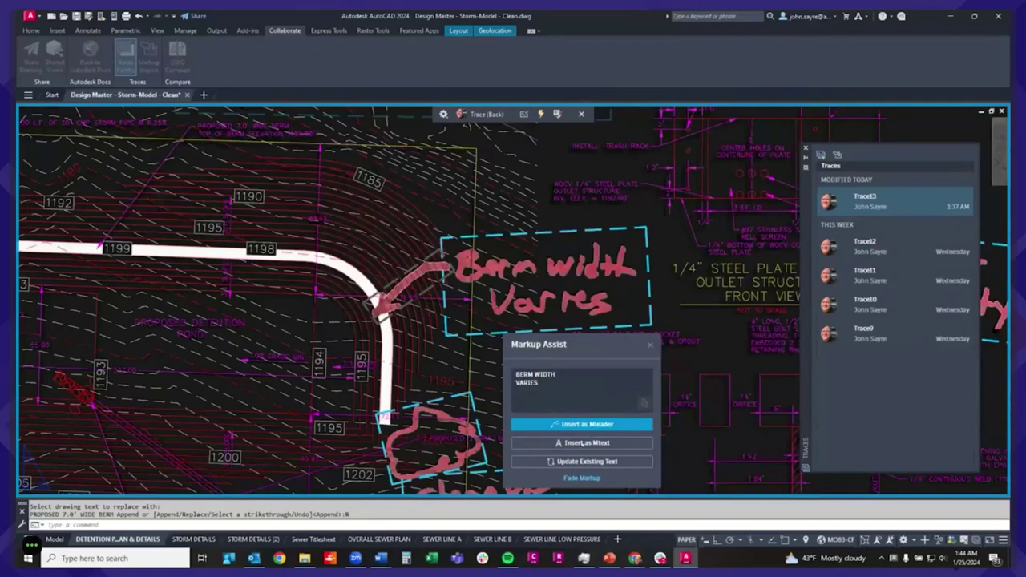
click(582, 424)
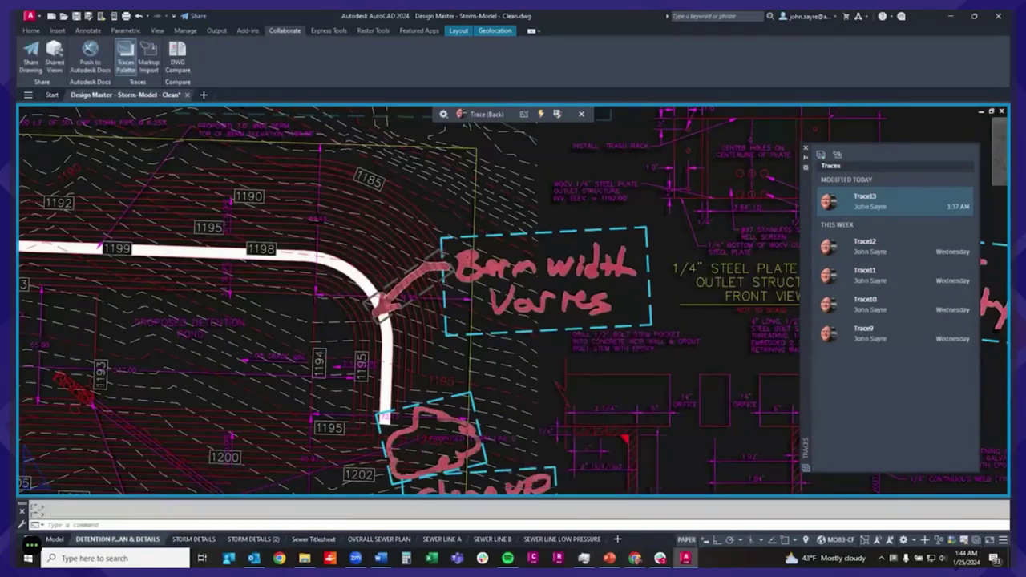
click(378, 273)
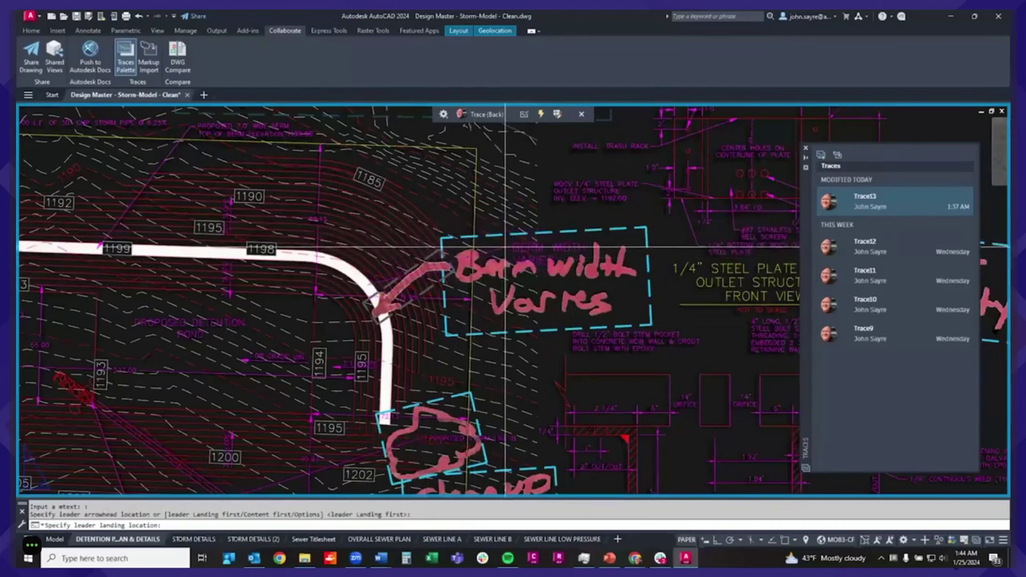
click(456, 265)
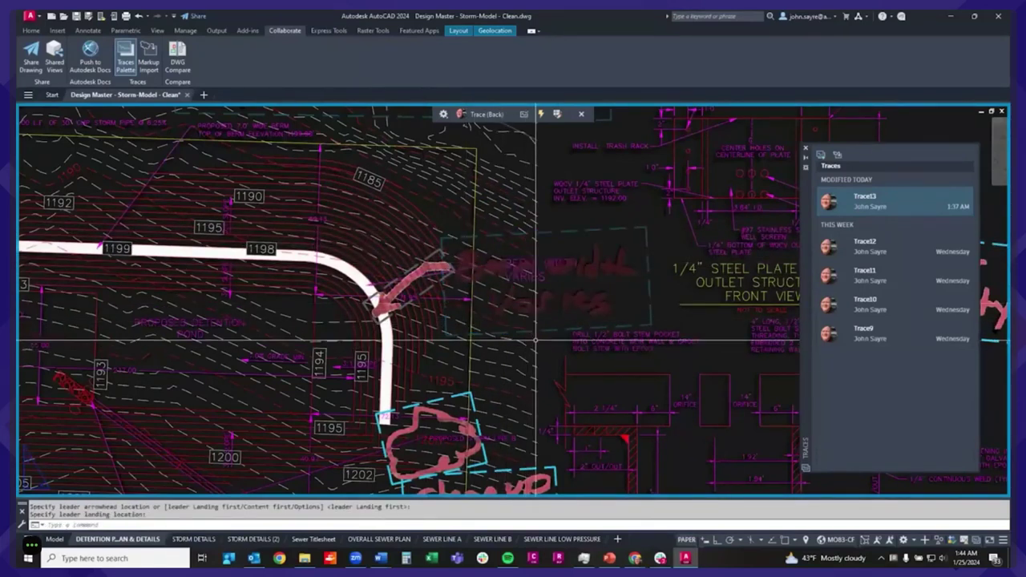
Update the steel plate outlet structure front view title from its markup by appending WATER QUALITY to the first line.
scroll(561, 315, down, 2)
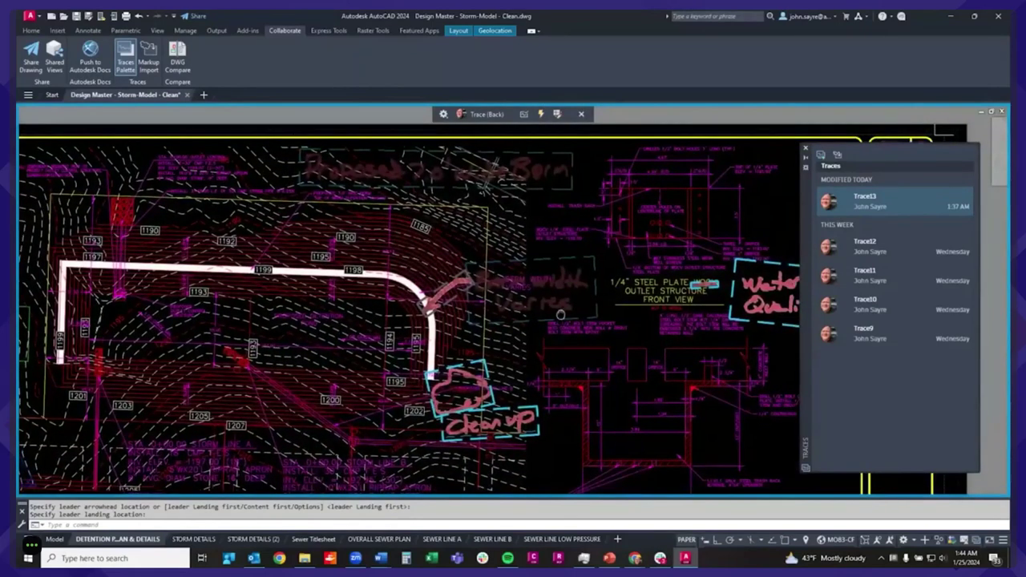
middle_drag(561, 315, 461, 262)
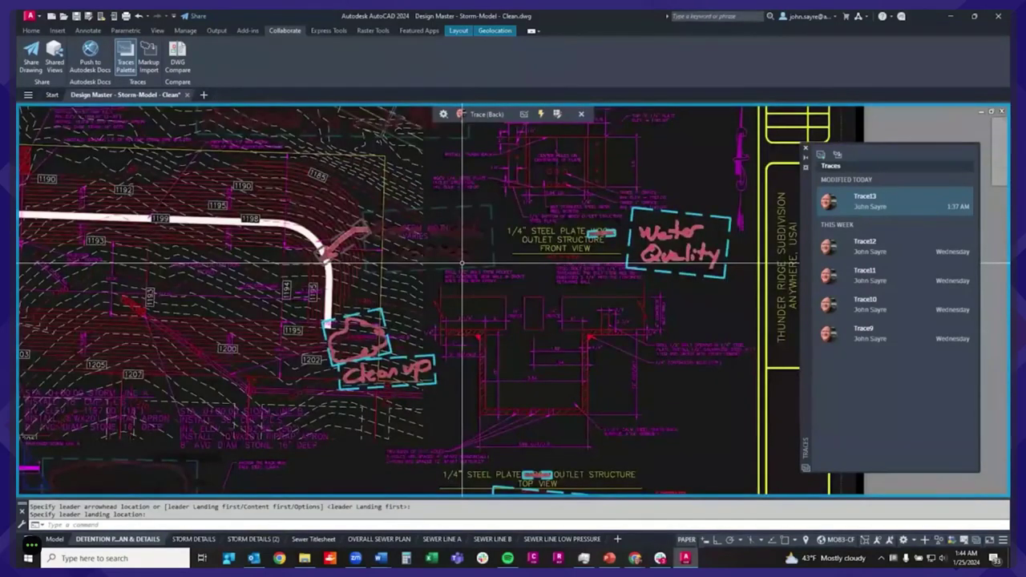
scroll(461, 262, down, 5)
scroll(412, 321, up, 6)
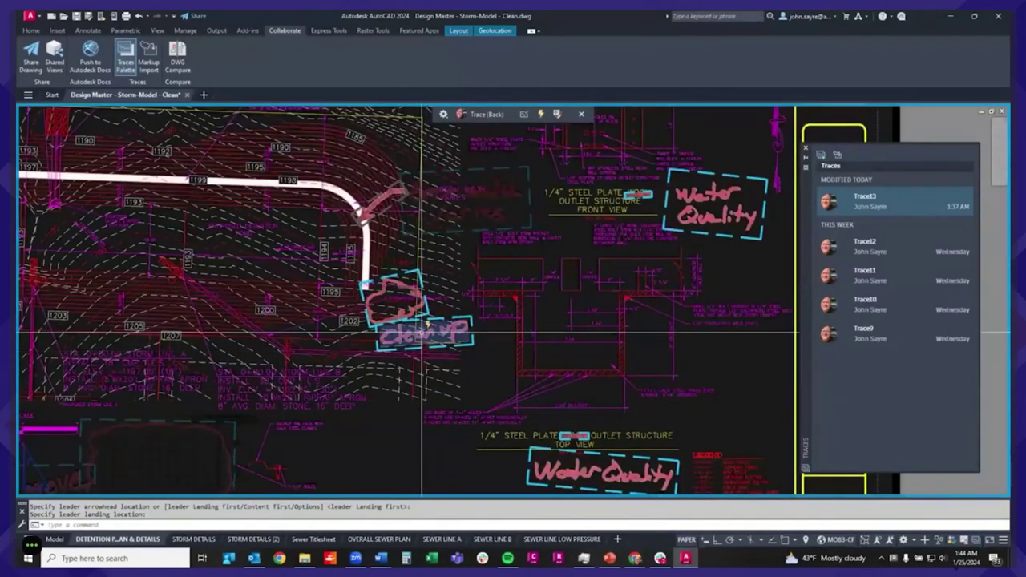
scroll(439, 358, down, 2)
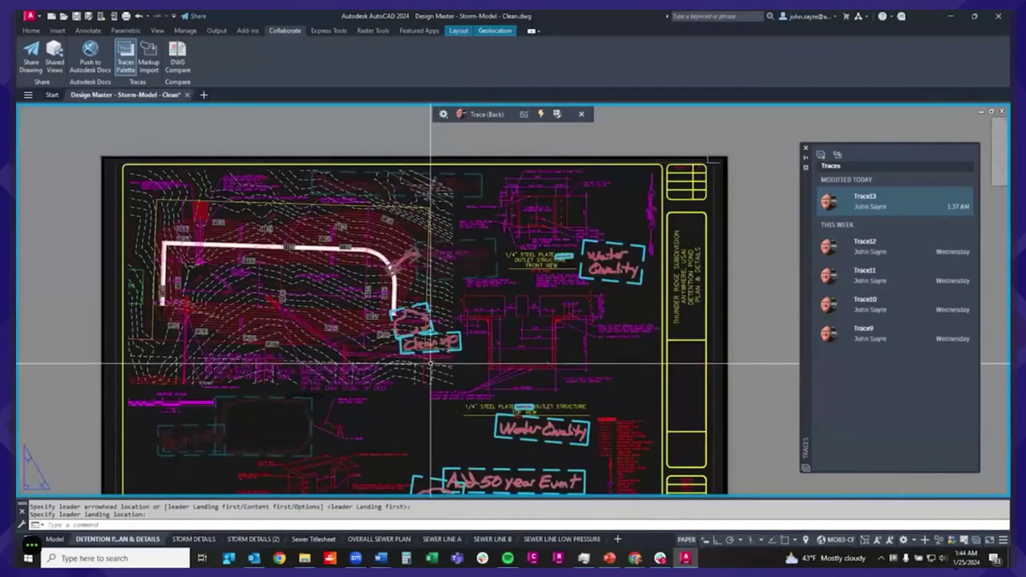
middle_drag(439, 358, 459, 331)
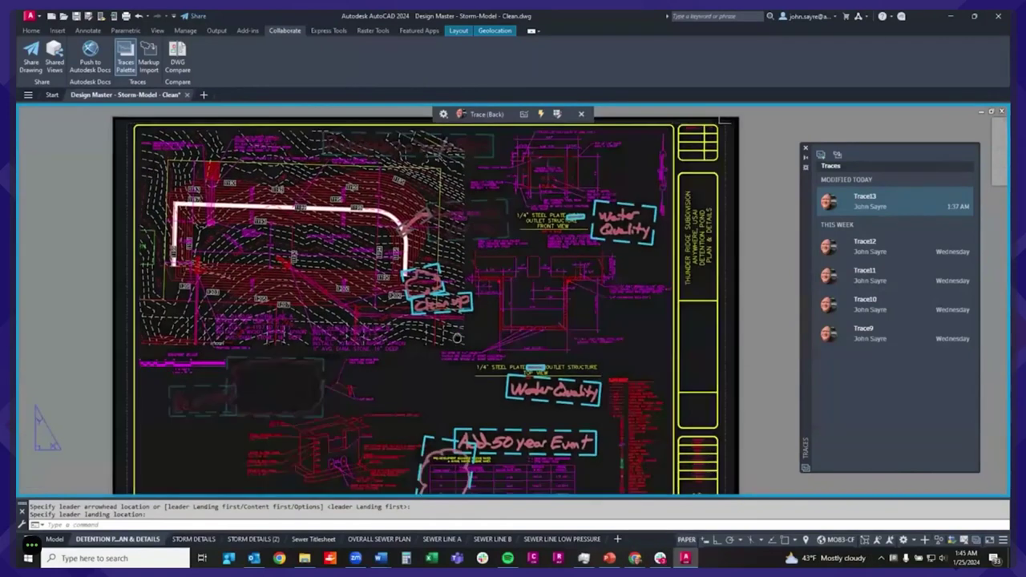
scroll(603, 193, up, 3)
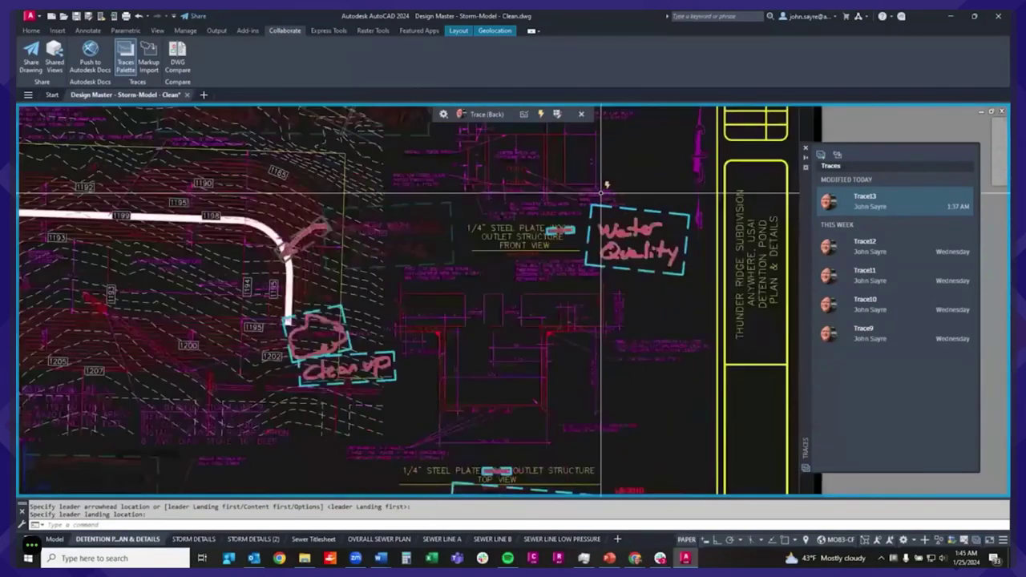
middle_drag(610, 291, 579, 281)
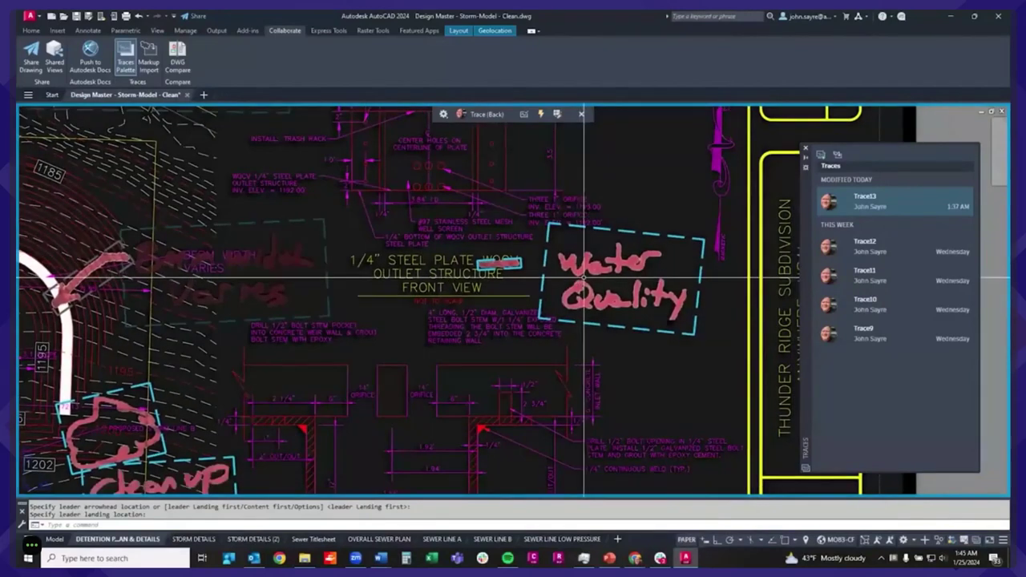
click(598, 334)
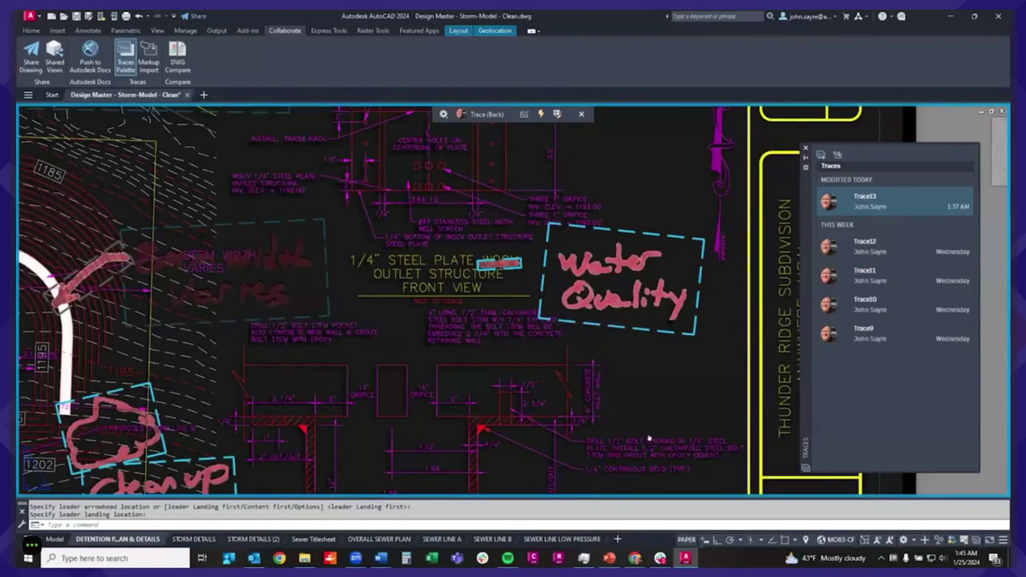
click(674, 452)
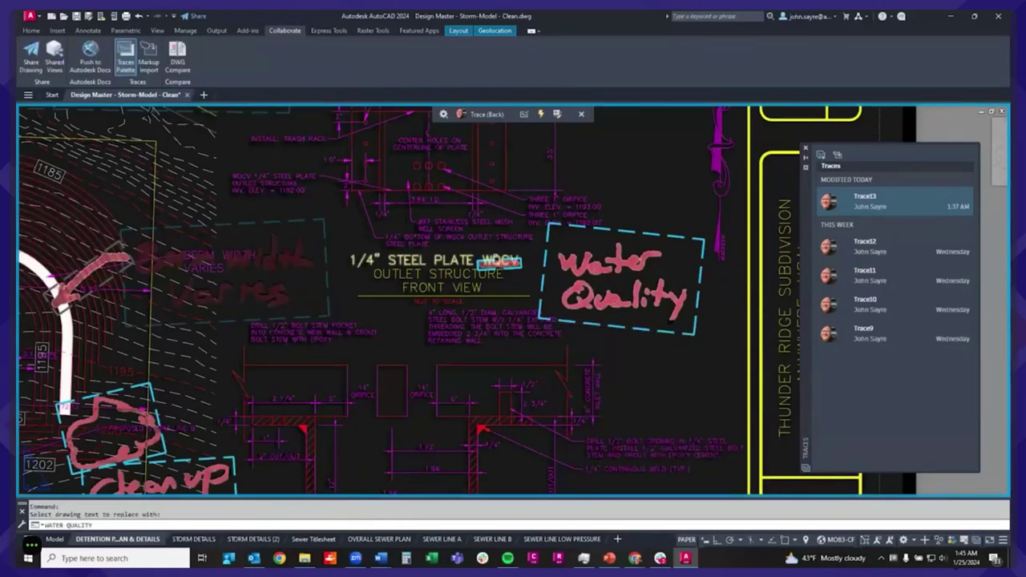
click(498, 262)
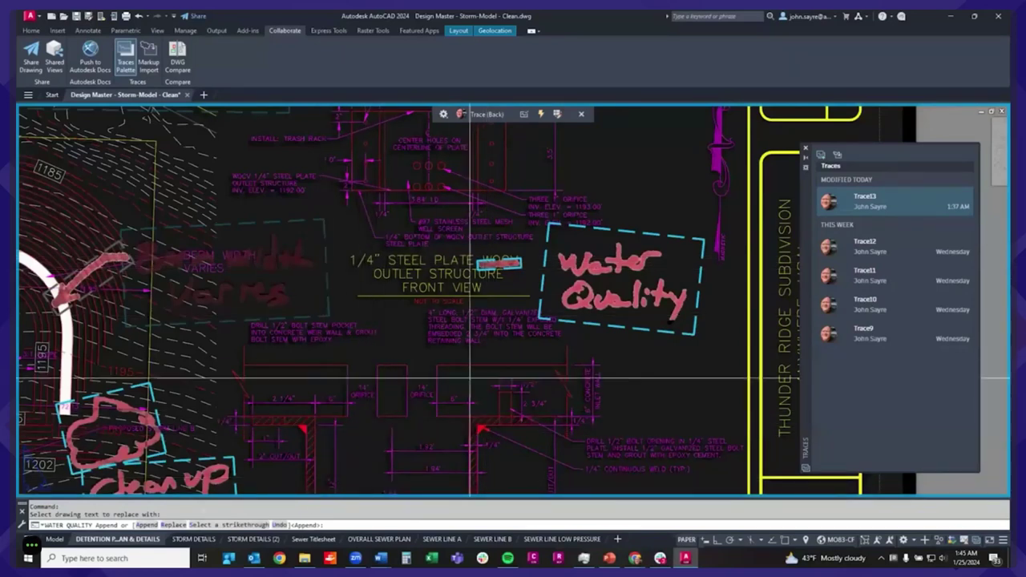
text(a)
key(Return)
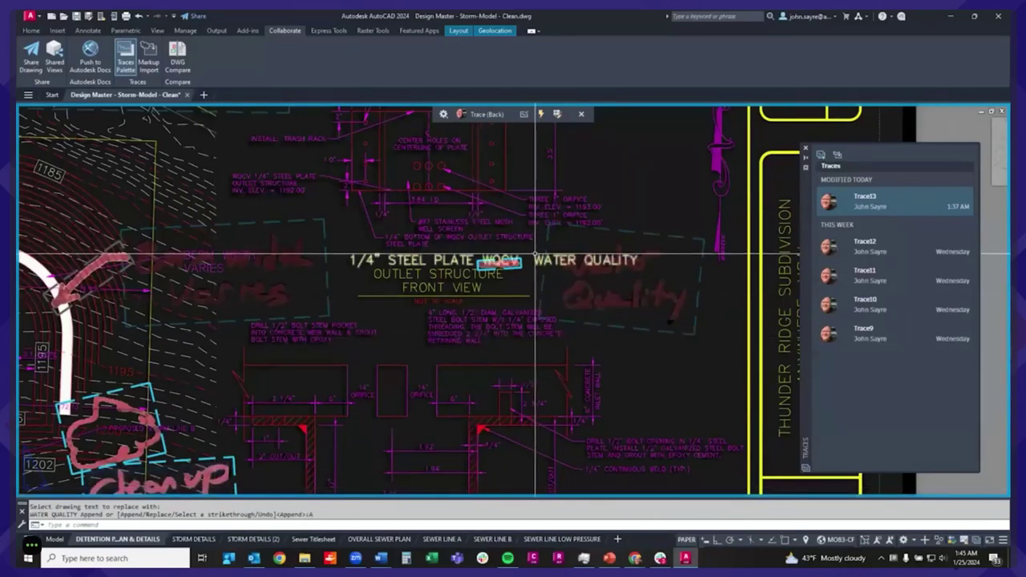
Edit the front view title's first line to remove WQCV, leaving 1/4" STEEL PLATE WATER QUALITY.
key(Escape)
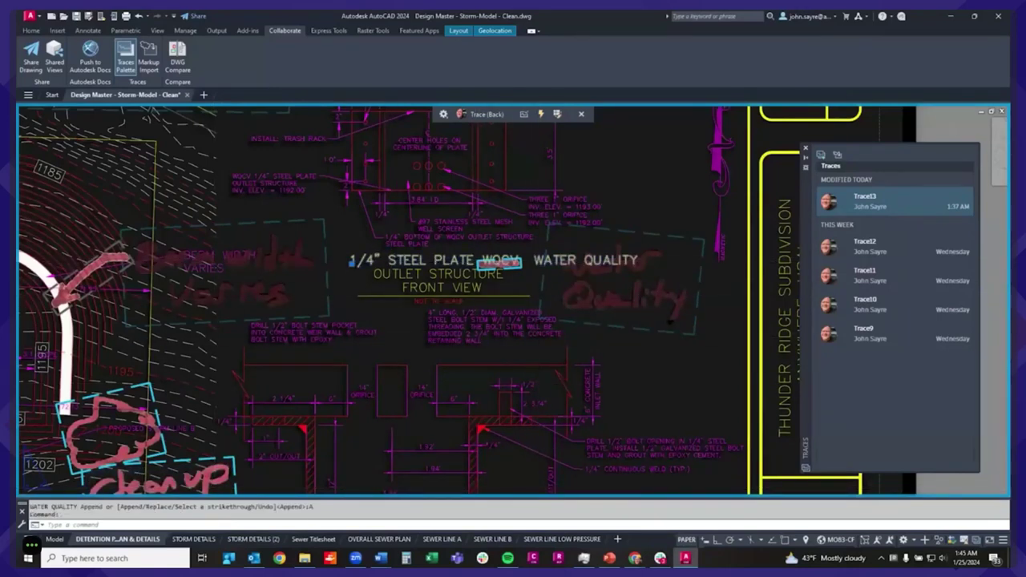
double_click(353, 260)
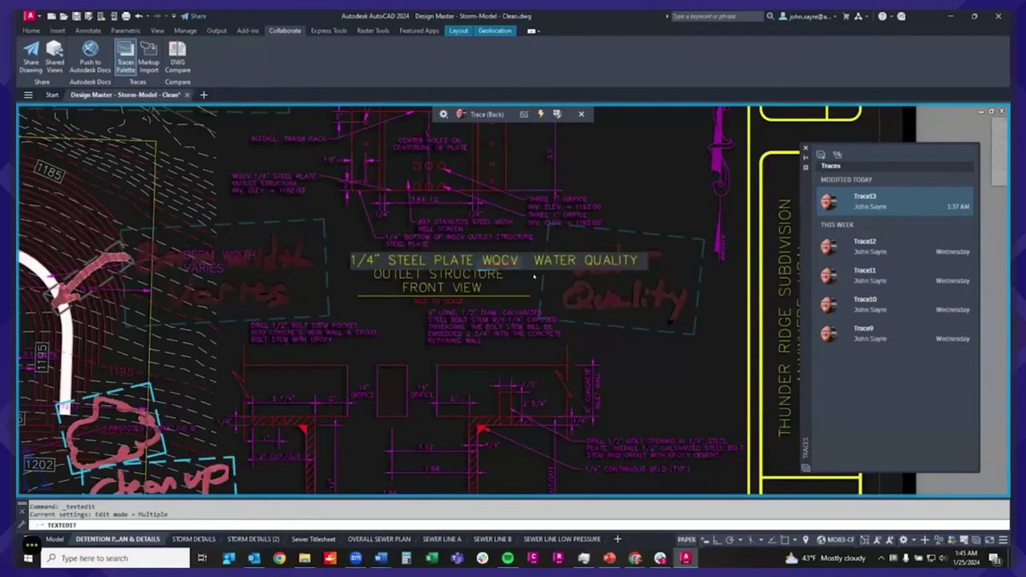
key(BackSpace)
key(BackSpace)
key(BackSpace)
key(BackSpace)
key(BackSpace)
click(535, 276)
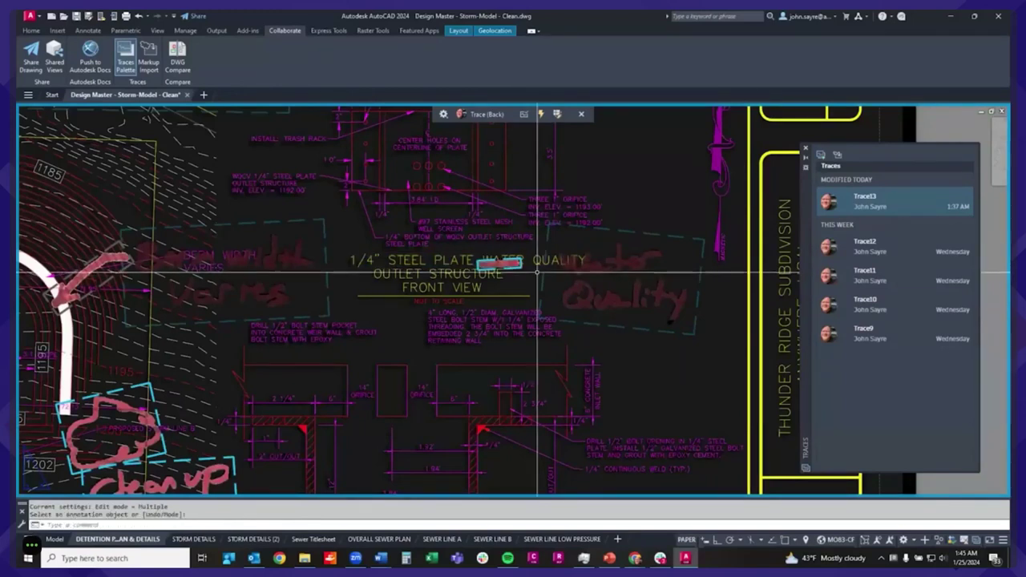
Close Trace13 and review the revised detention plan and details layout without the markups.
scroll(536, 274, down, 2)
scroll(536, 273, down, 2)
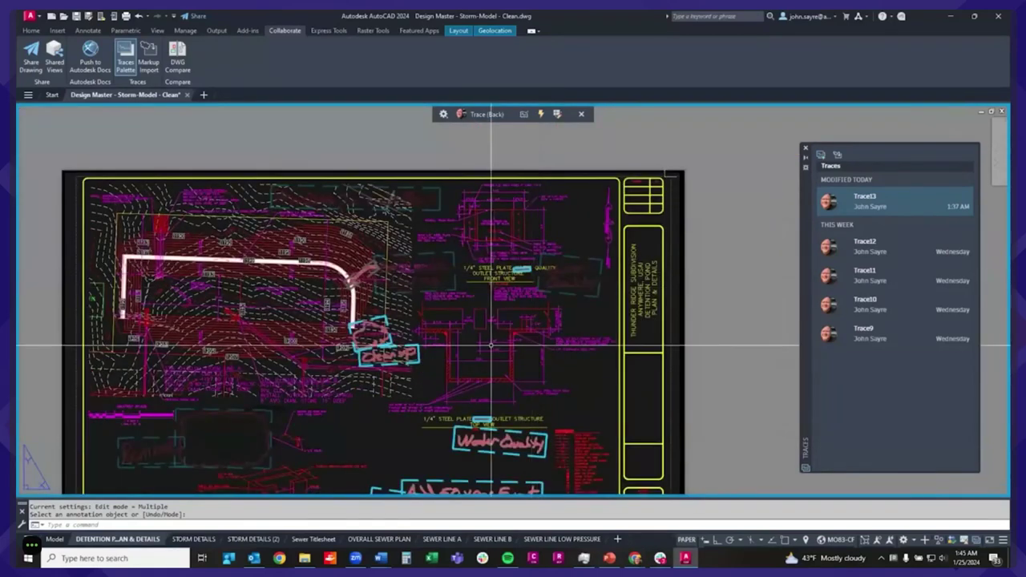
middle_drag(494, 305, 499, 296)
middle_drag(497, 336, 542, 269)
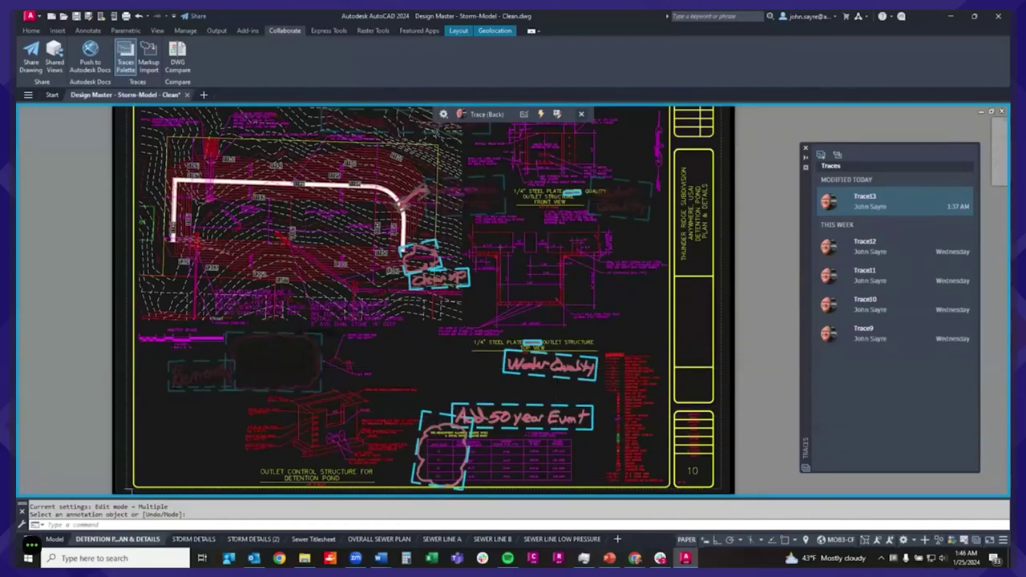
click(581, 114)
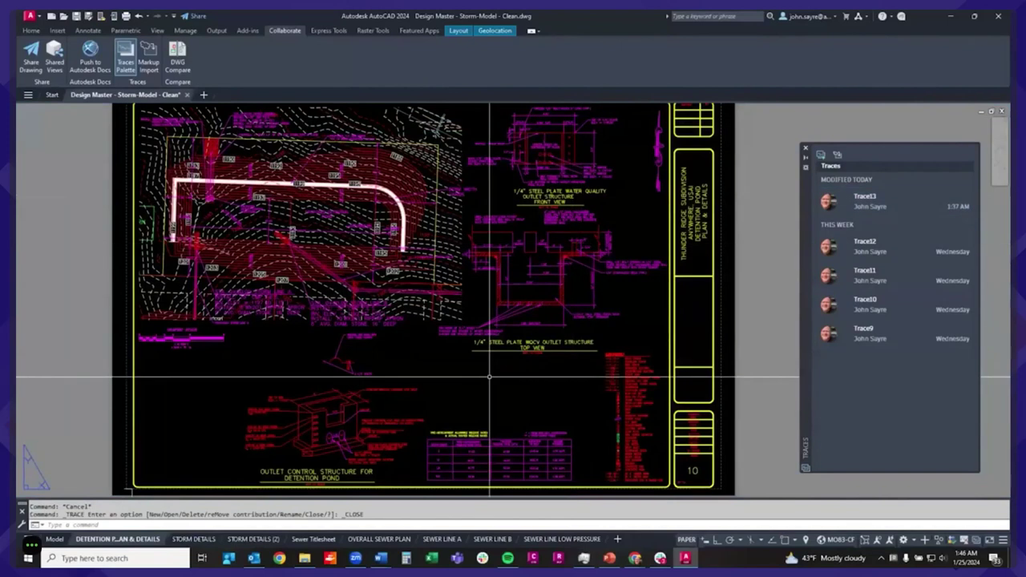
middle_drag(470, 363, 515, 366)
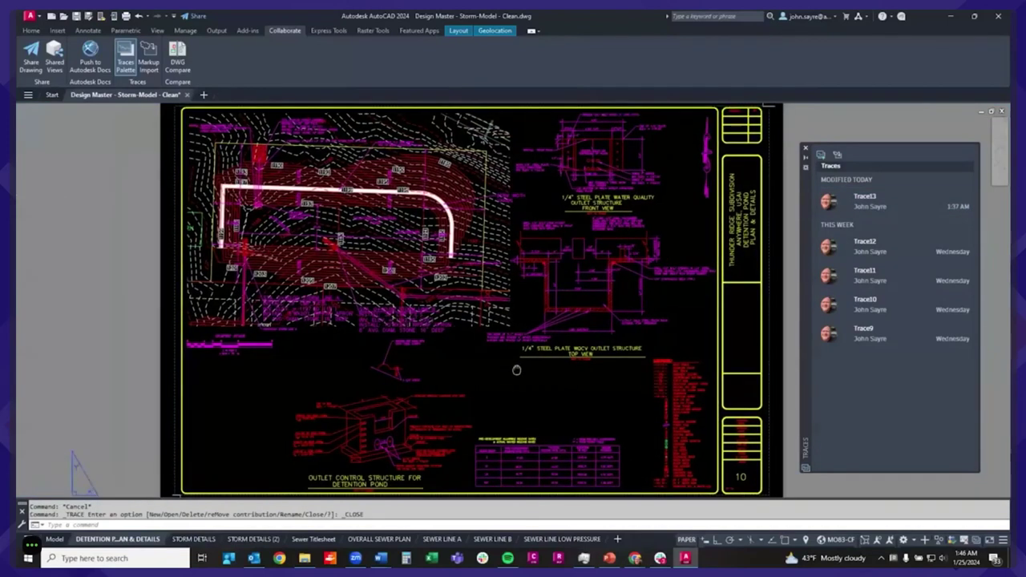
Reopen Trace13 and switch it to the back to compare the remaining handwritten markups with the revised detention plan and details.
scroll(516, 200, up, 4)
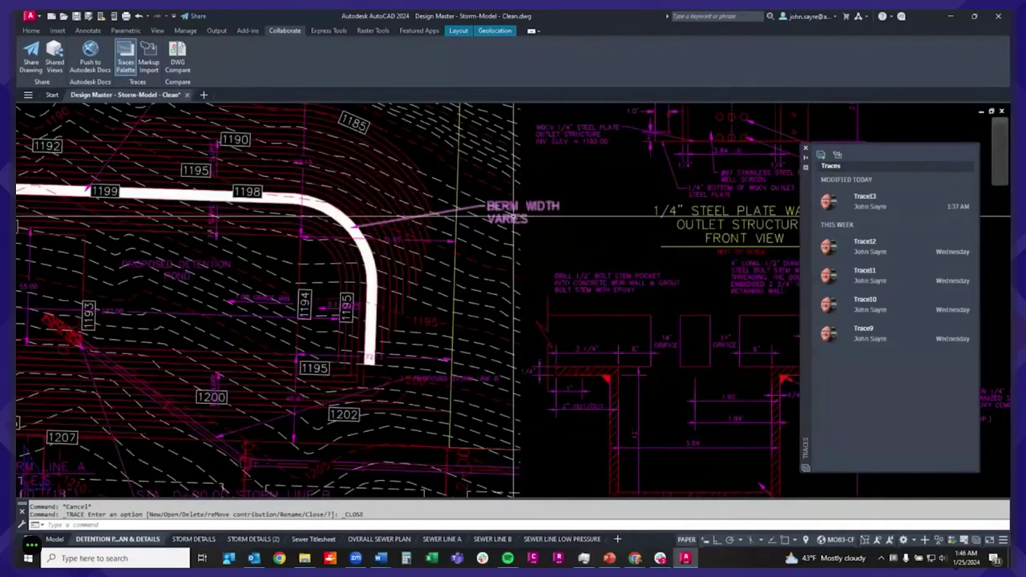
scroll(529, 273, down, 3)
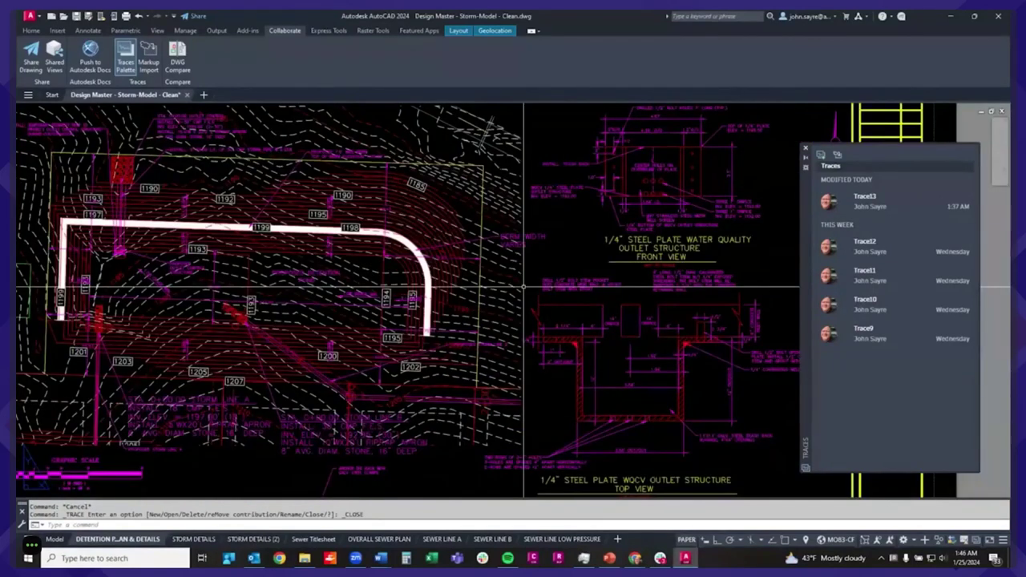
click(864, 200)
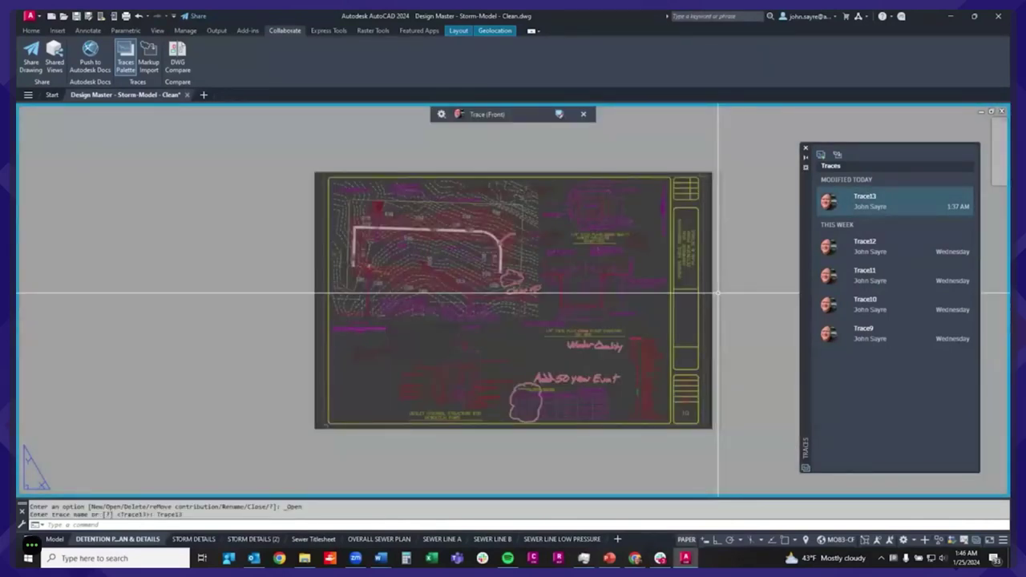
scroll(523, 287, up, 2)
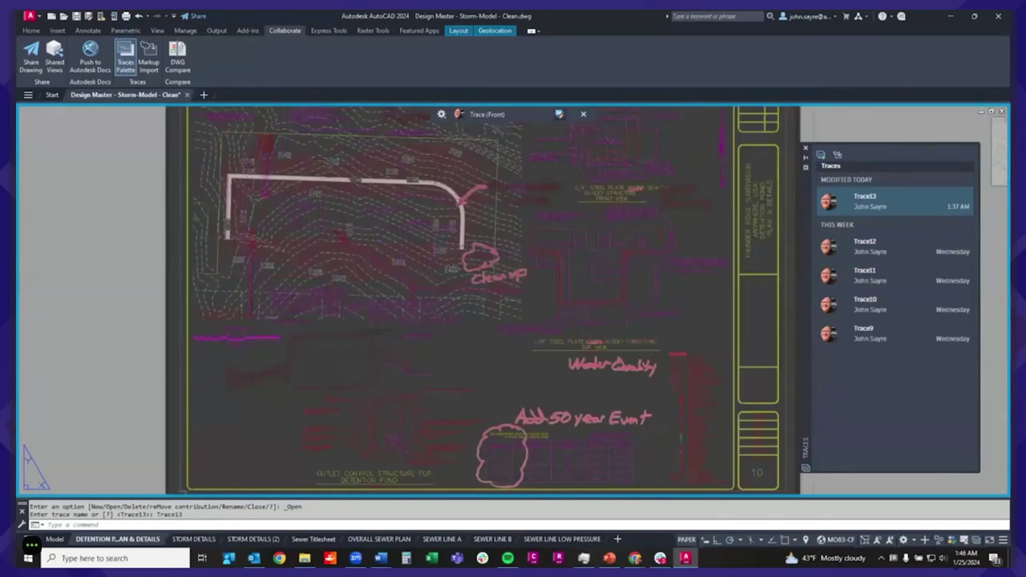
click(559, 114)
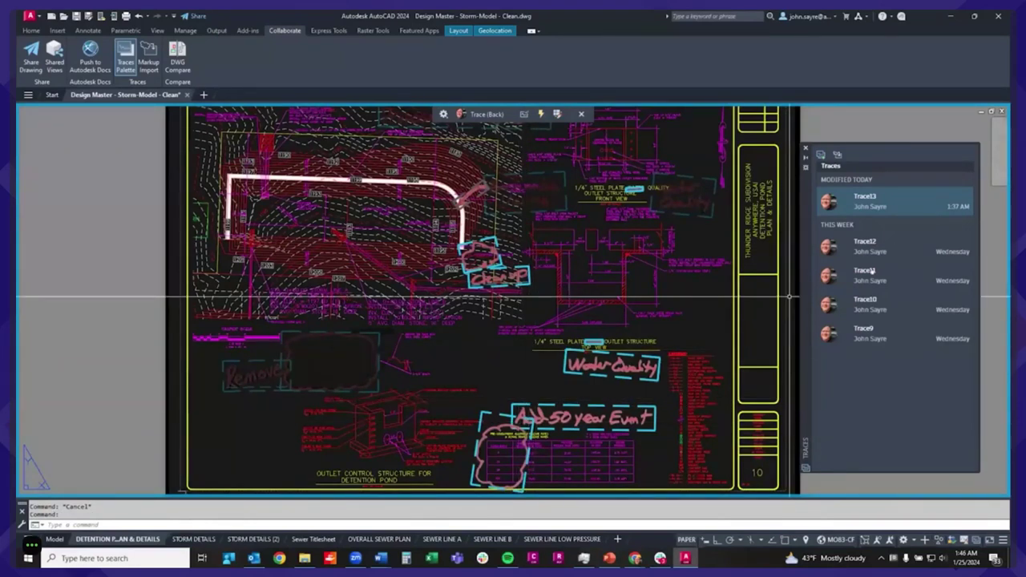
mouse_move(866, 245)
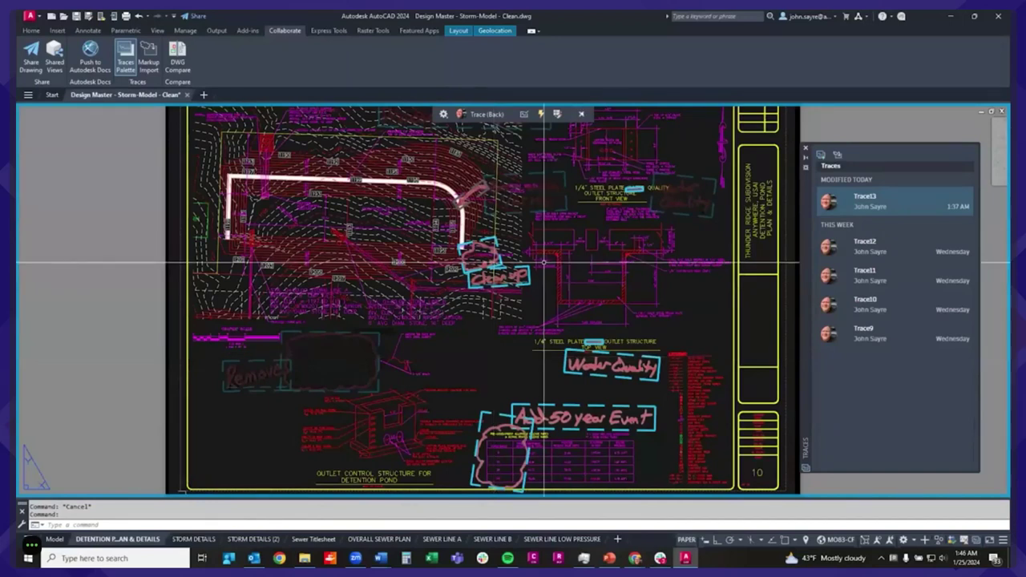
Close Trace13 and the Traces palette, leaving only the revised layout displayed.
click(581, 113)
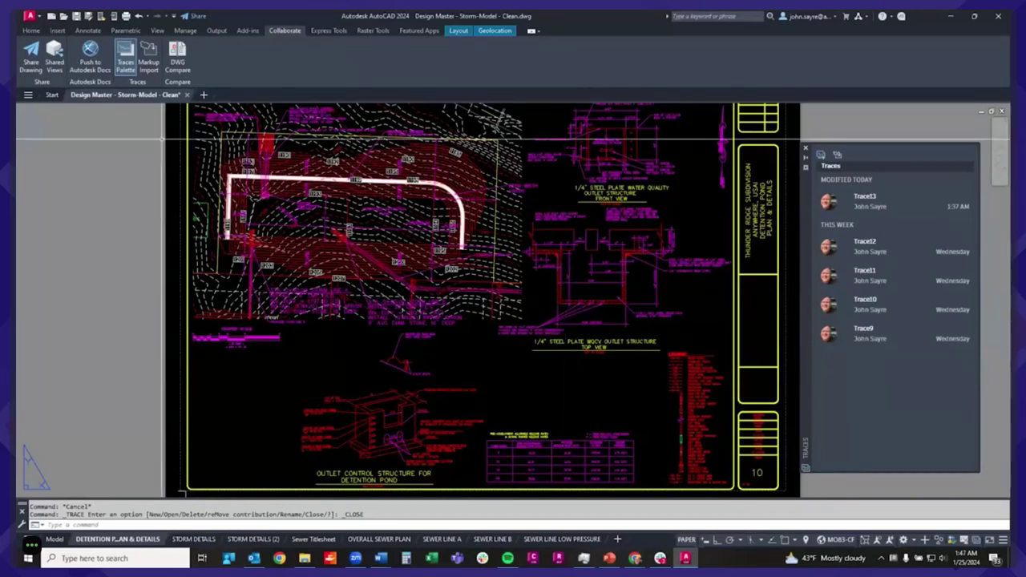
click(805, 149)
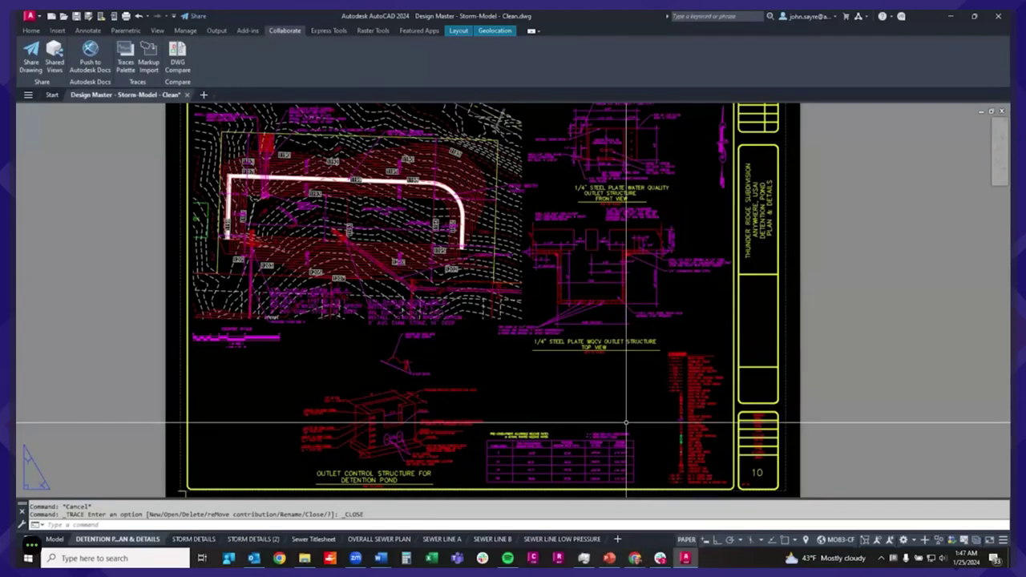
Switch to the PowerPoint presentation, start the slide show from the Markup Assist slide and advance to the Autodesk Assistant slide.
mouse_move(609, 557)
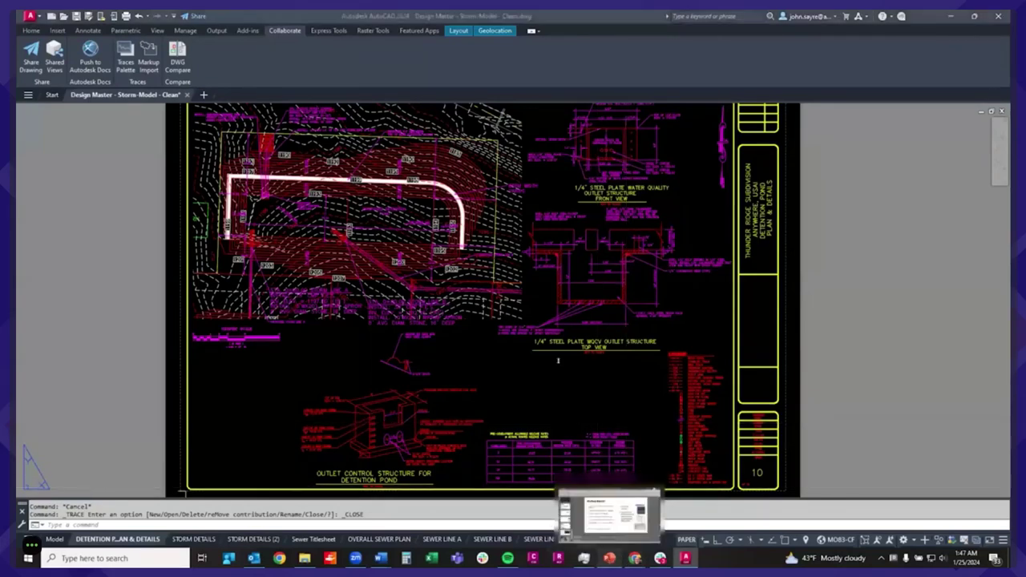
click(613, 516)
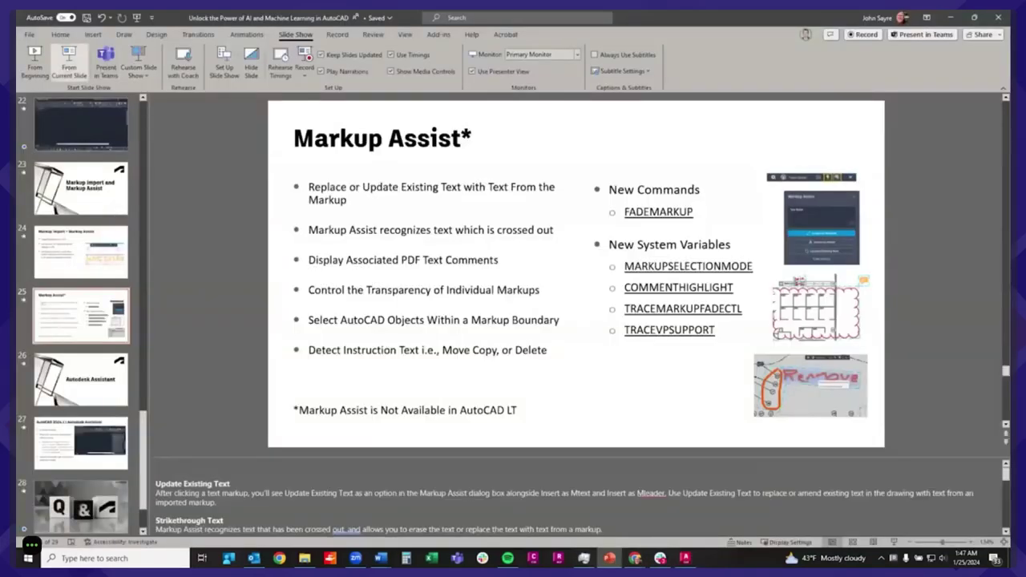
click(68, 63)
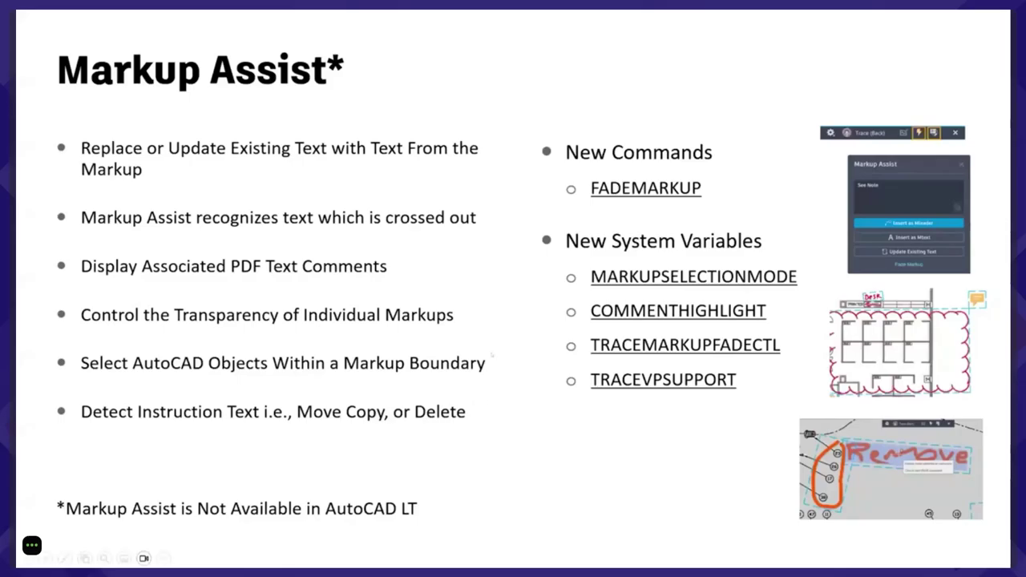
key(Right)
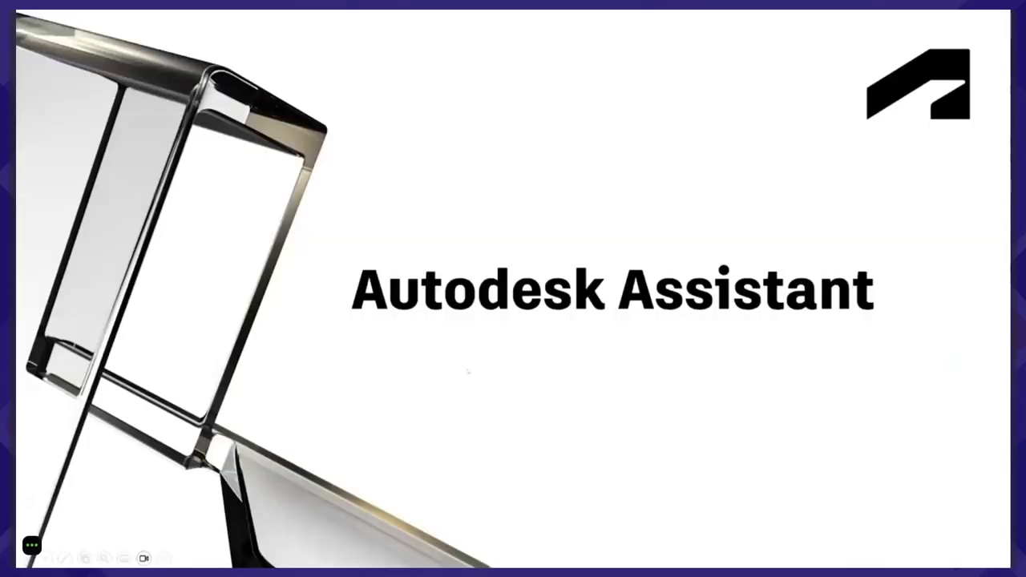